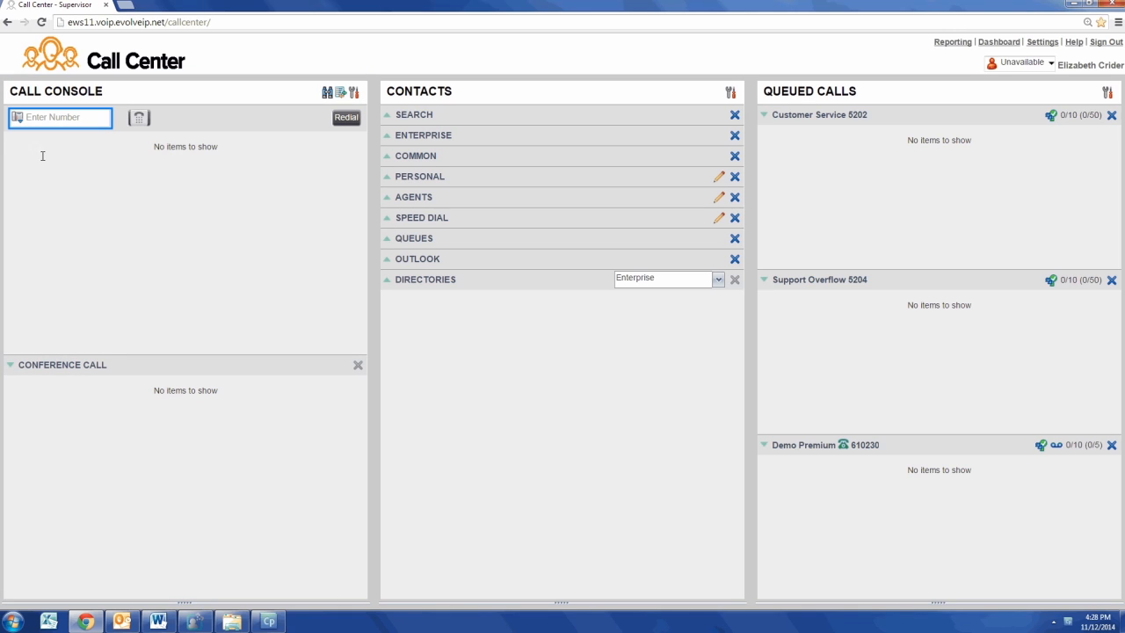
# Dial the number 717201 directly.
pyautogui.click(41, 119)
pyautogui.write('717201')
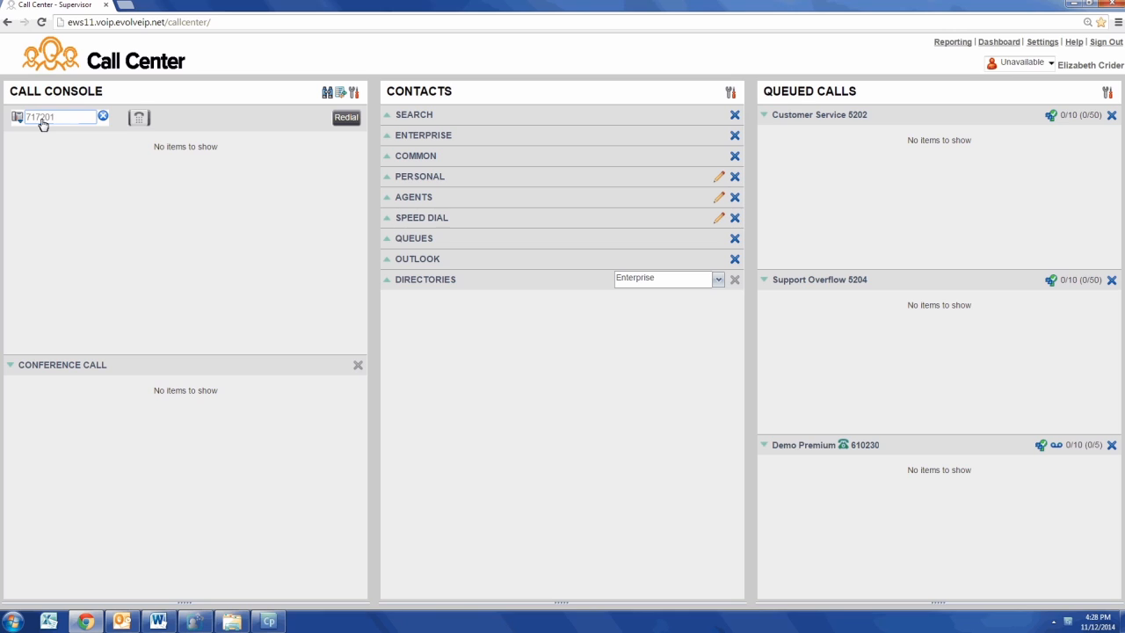
pyautogui.click(138, 120)
# Expand and collapse the Enterprise and Outlook contact directories to browse them.
pyautogui.click(426, 137)
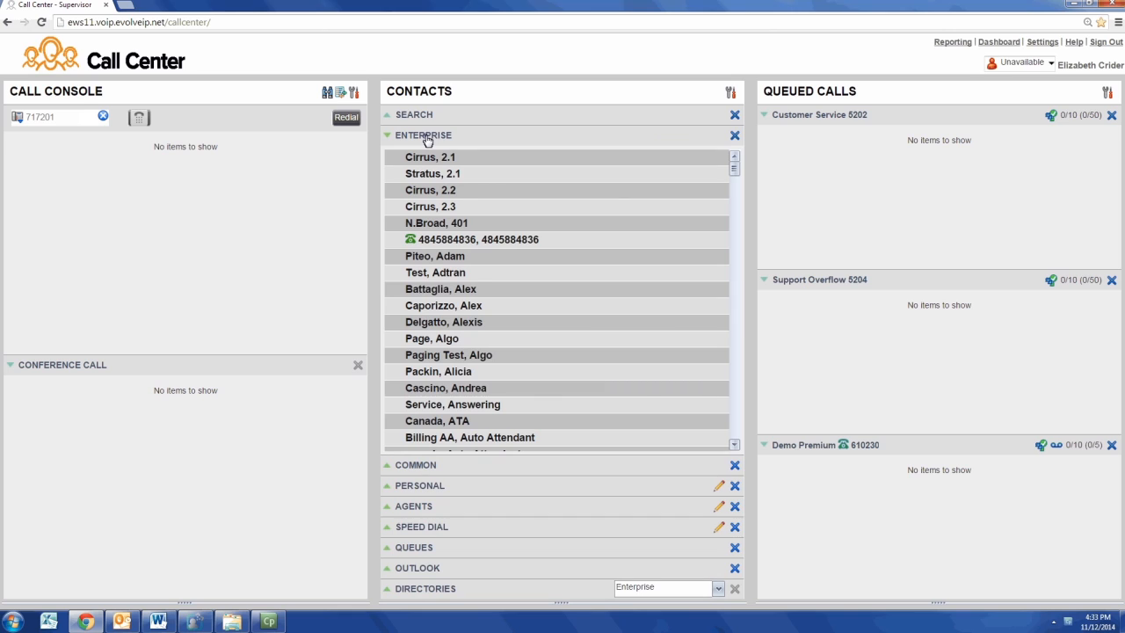
pyautogui.click(425, 138)
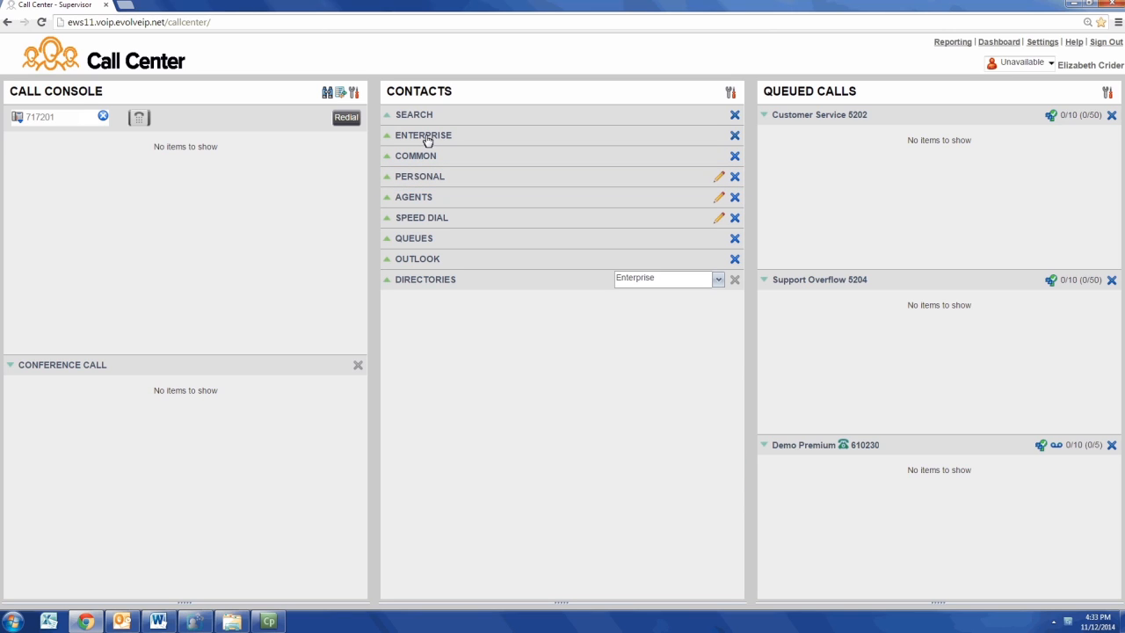
pyautogui.click(397, 257)
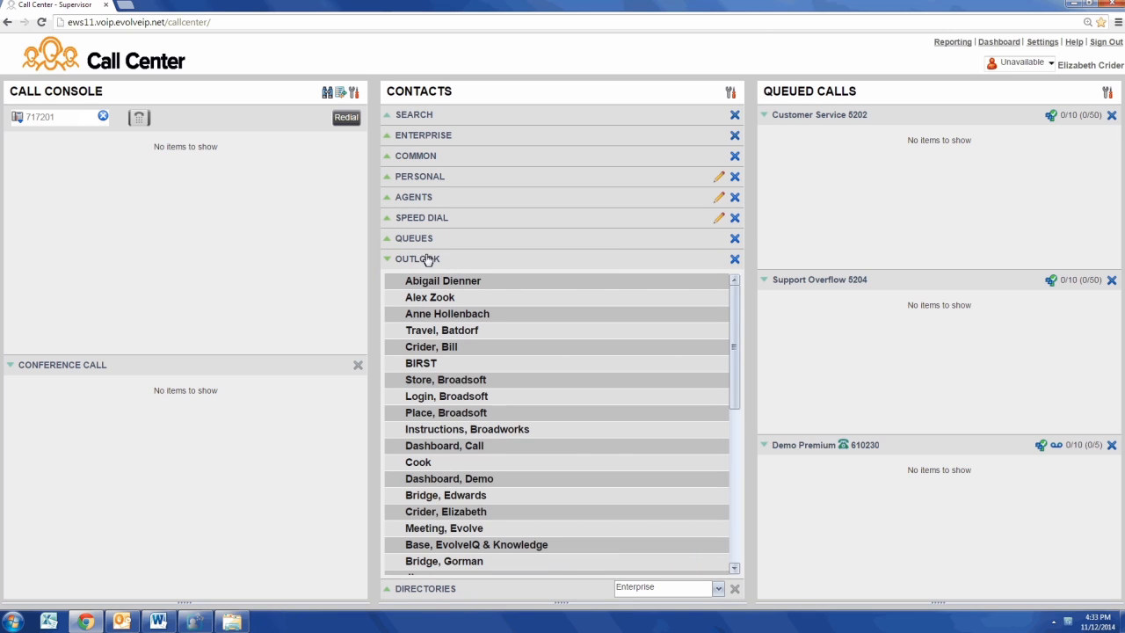
pyautogui.click(437, 266)
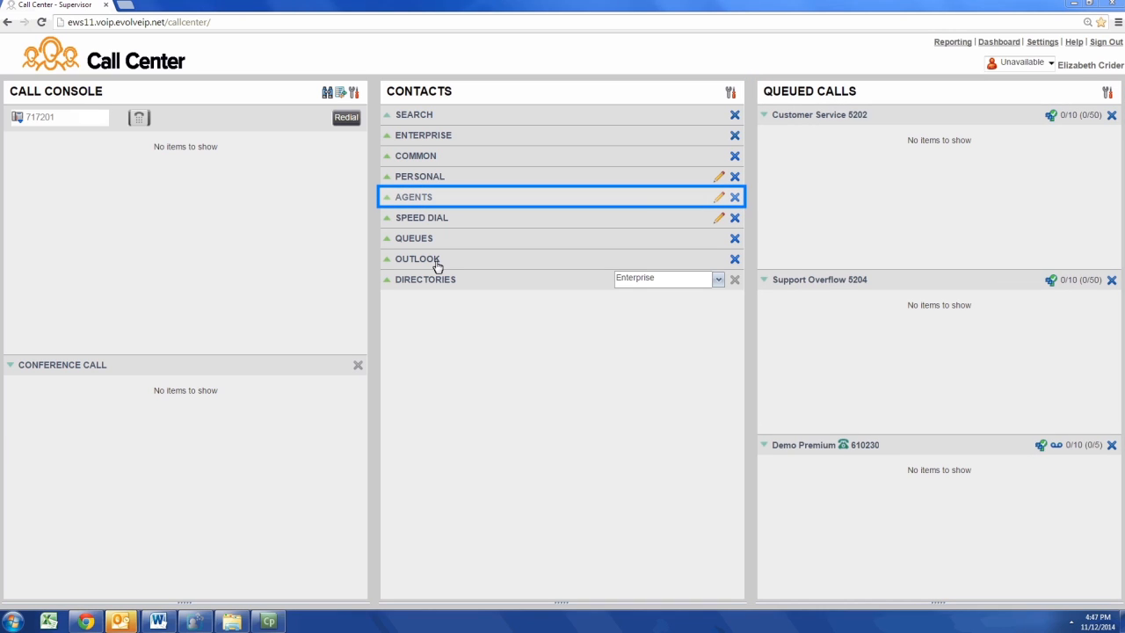
# Expand the Agents list and change the on-break agent's ACD state to Available.
pyautogui.click(396, 202)
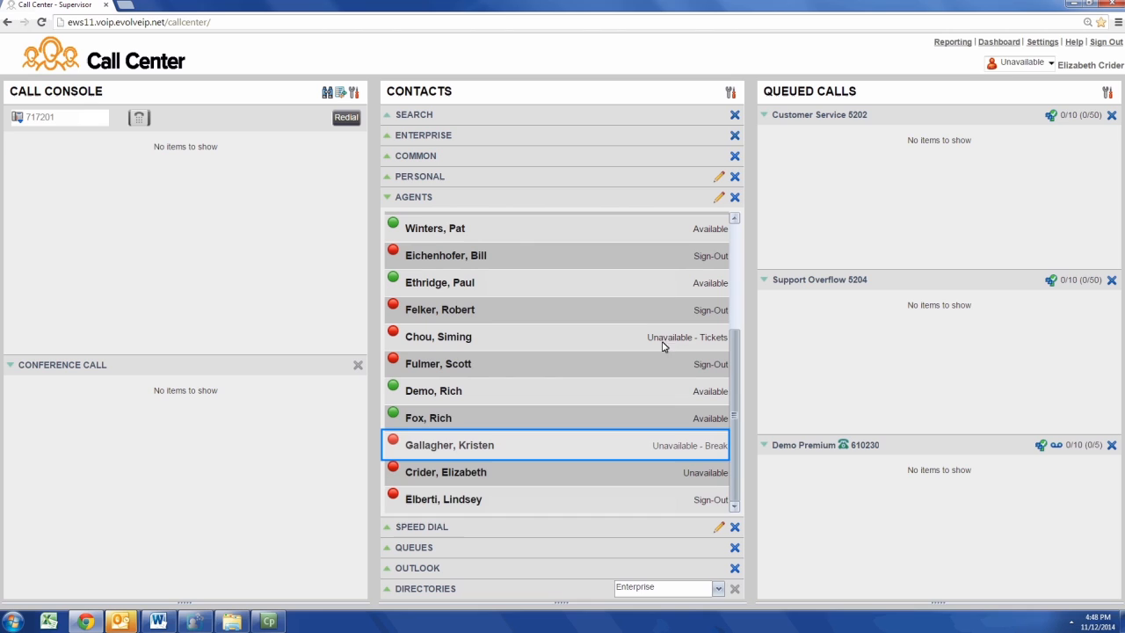
pyautogui.click(681, 449)
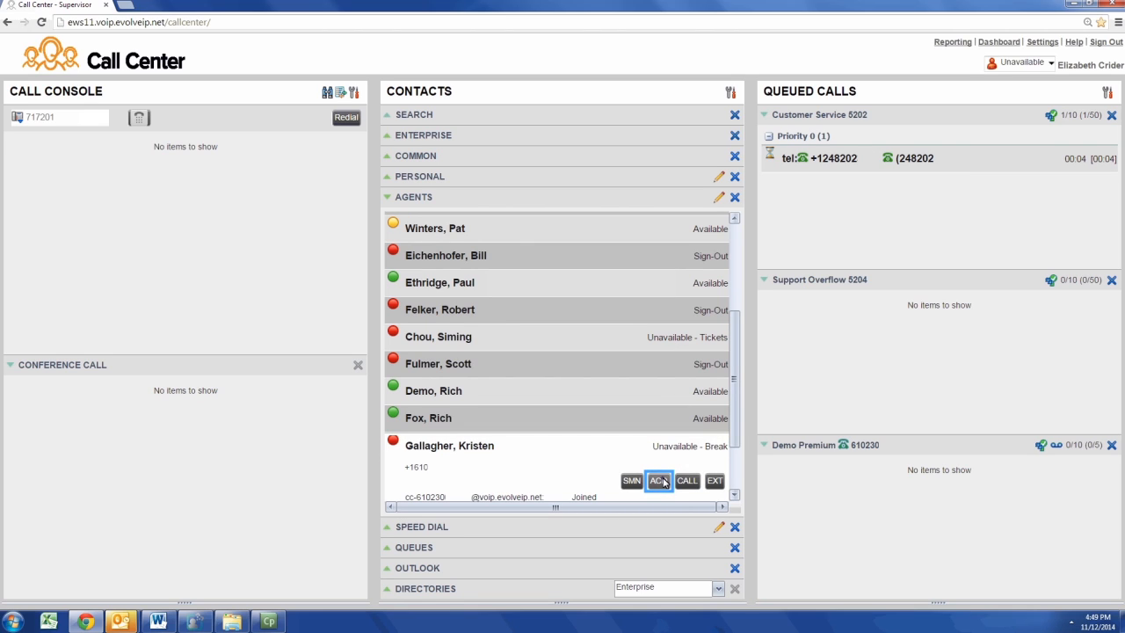
pyautogui.click(666, 475)
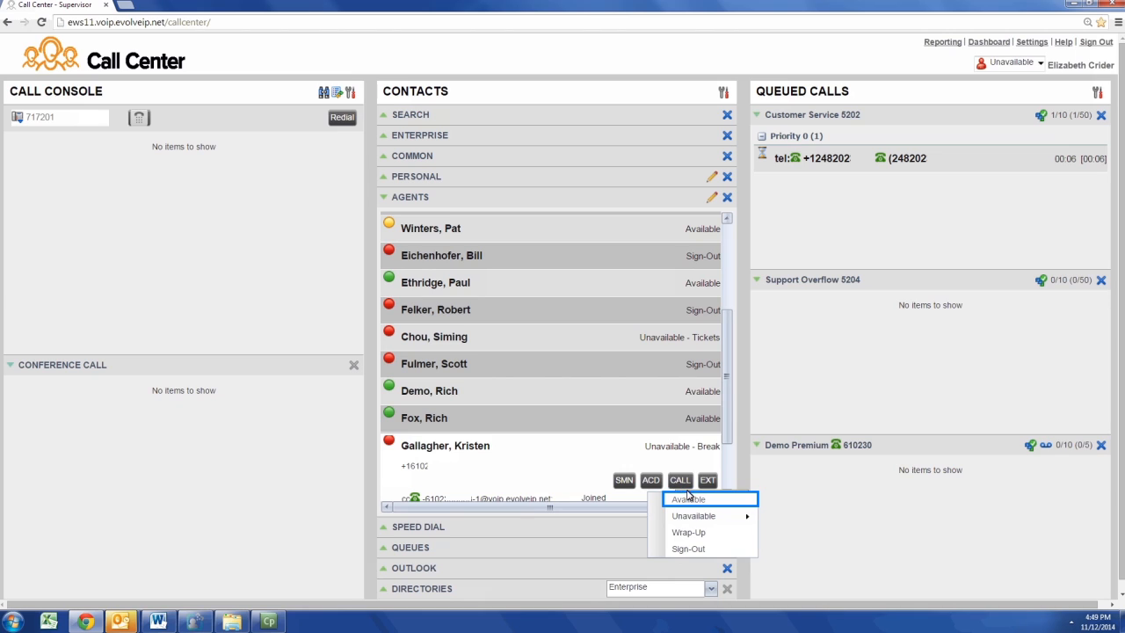
pyautogui.click(690, 501)
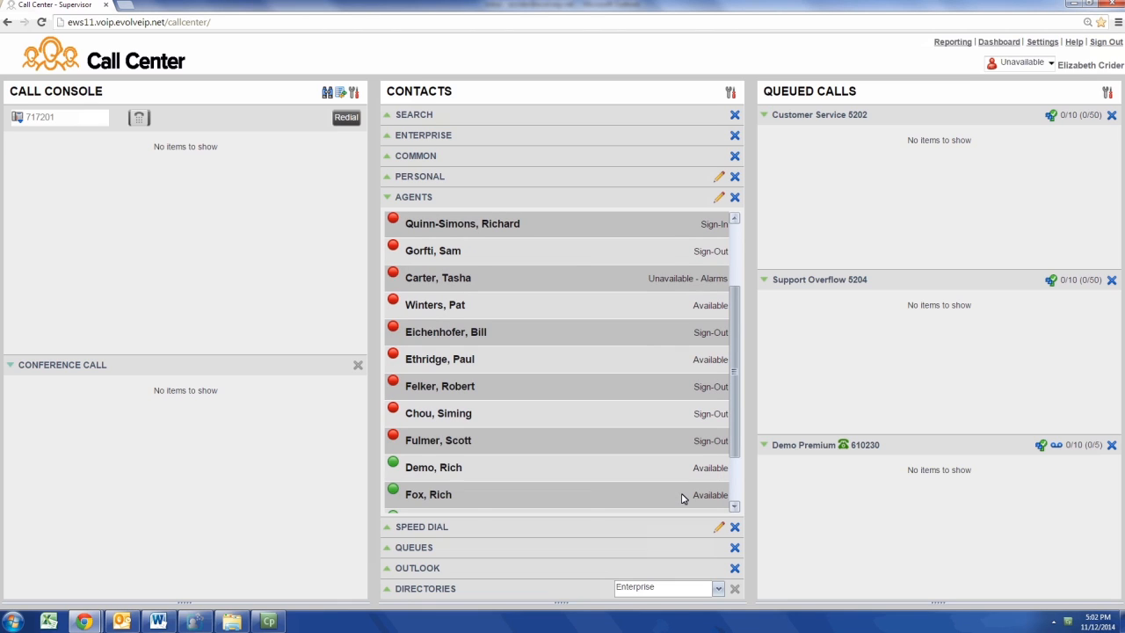
# Start silent monitoring (SM) on the agent currently on a call.
pyautogui.click(716, 310)
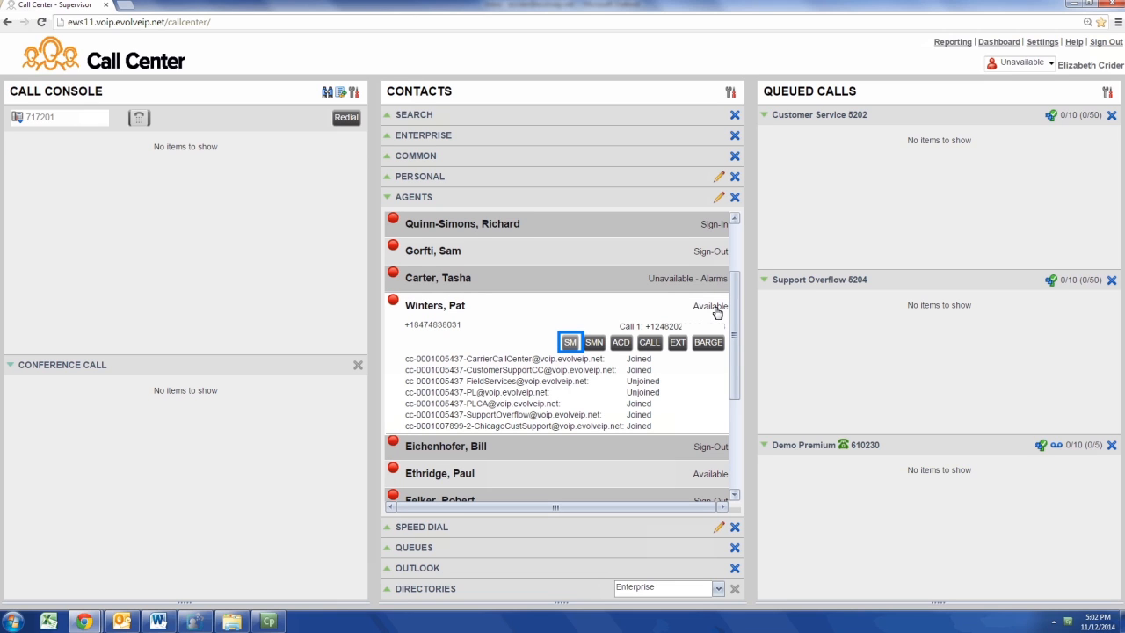
pyautogui.click(571, 343)
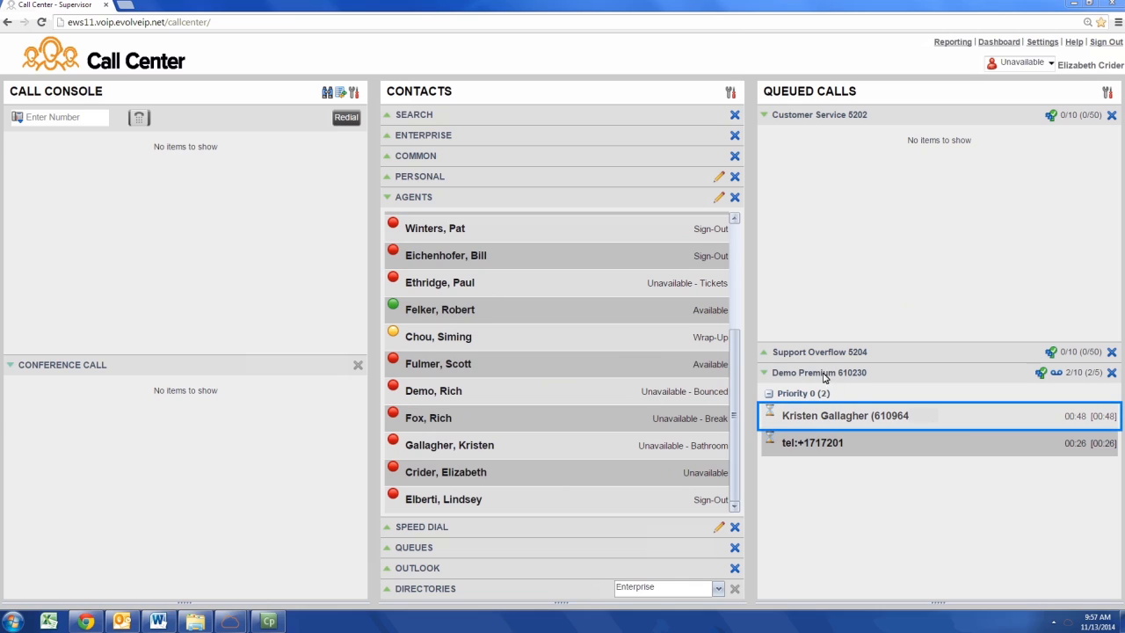
# Transfer the first waiting Demo Premium call to the selected agent with TXR.
pyautogui.click(855, 415)
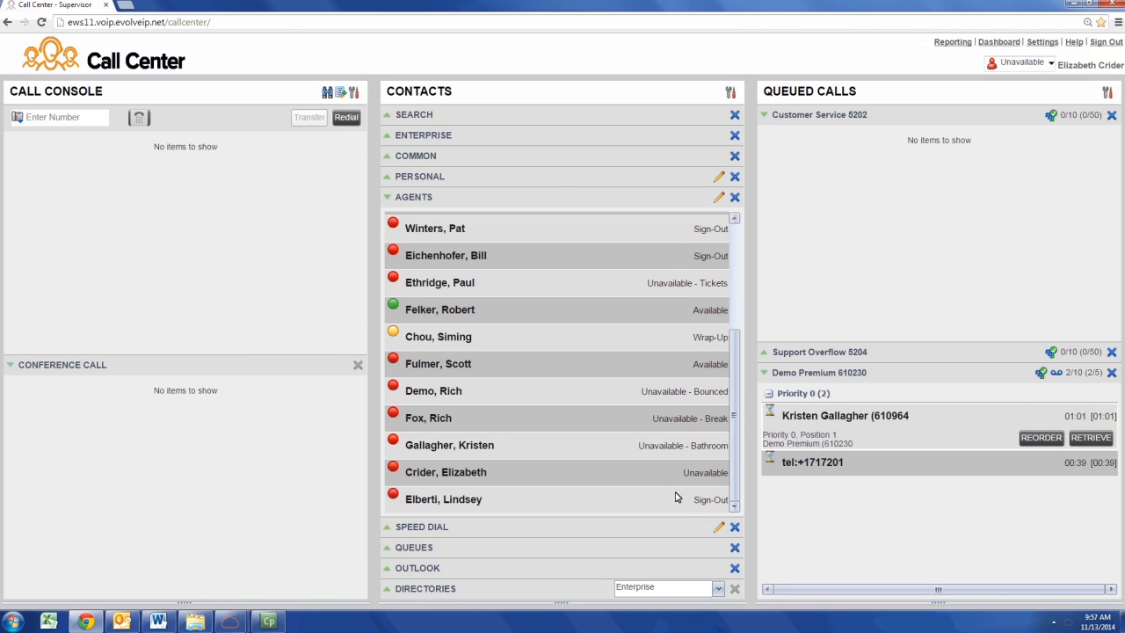
pyautogui.click(628, 396)
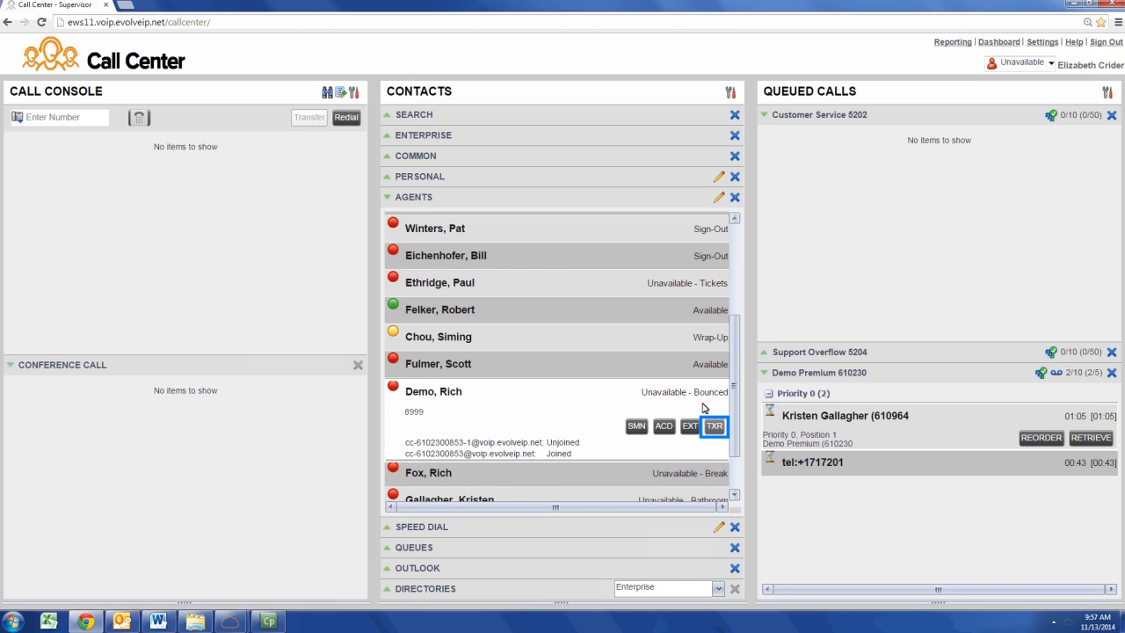
pyautogui.click(715, 426)
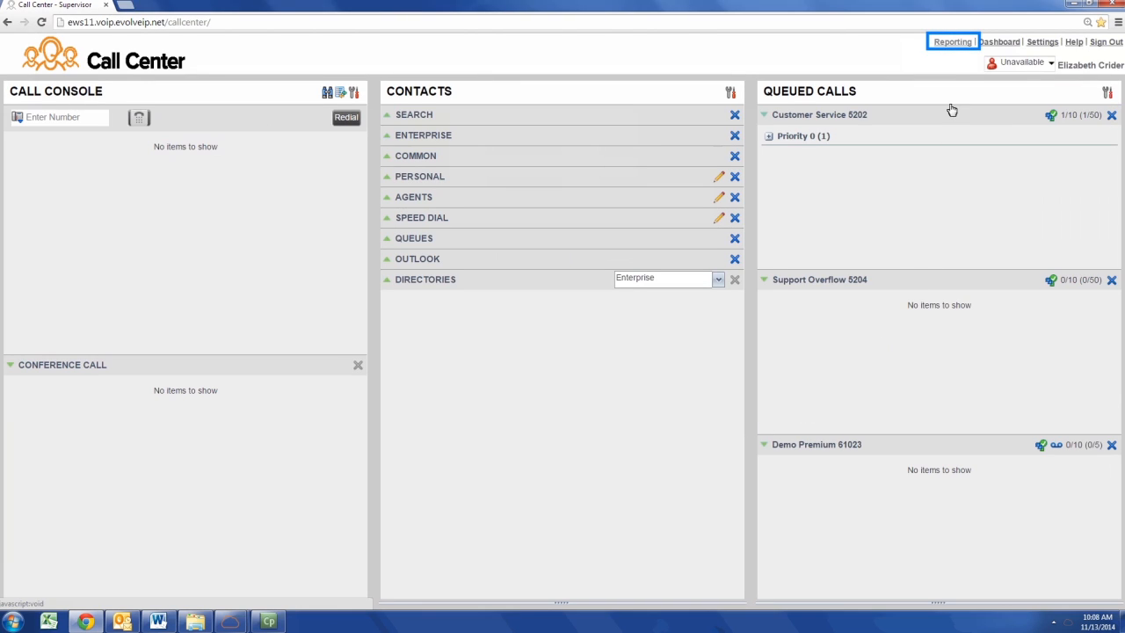
# Open Reporting, pick the Agent Call Report template, and limit the Agents scope to one agent.
pyautogui.click(954, 42)
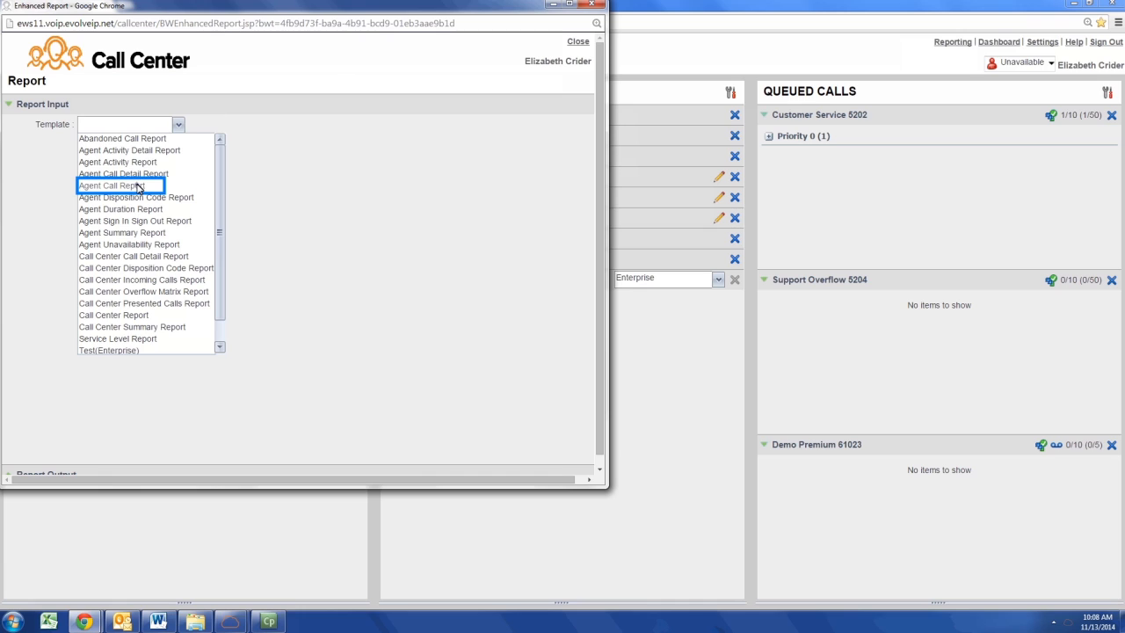
pyautogui.click(138, 188)
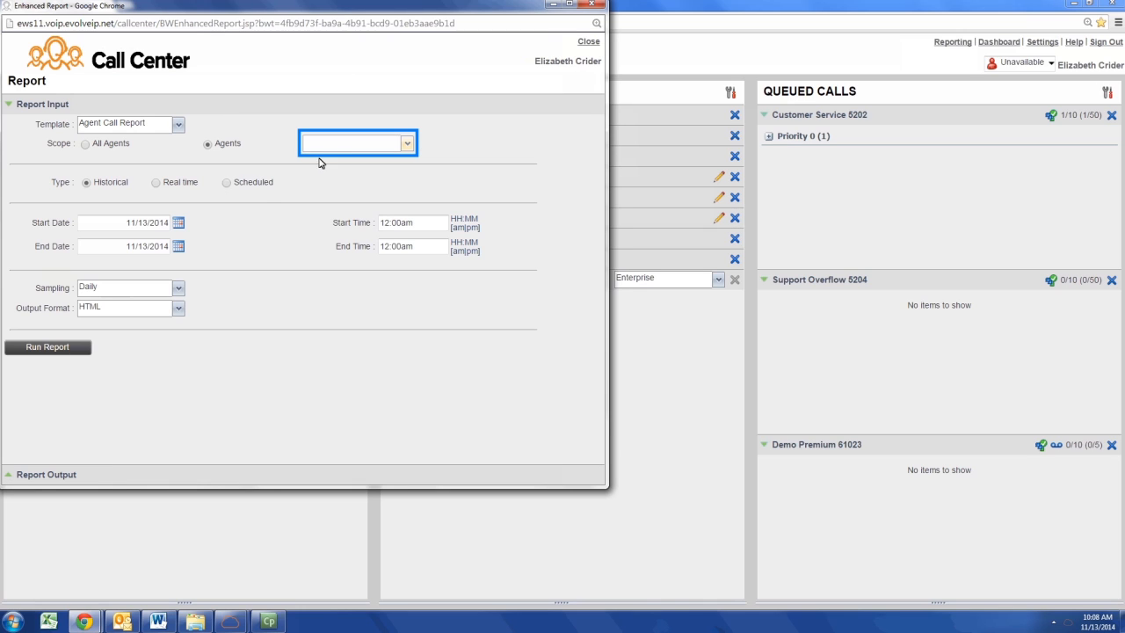
pyautogui.click(323, 147)
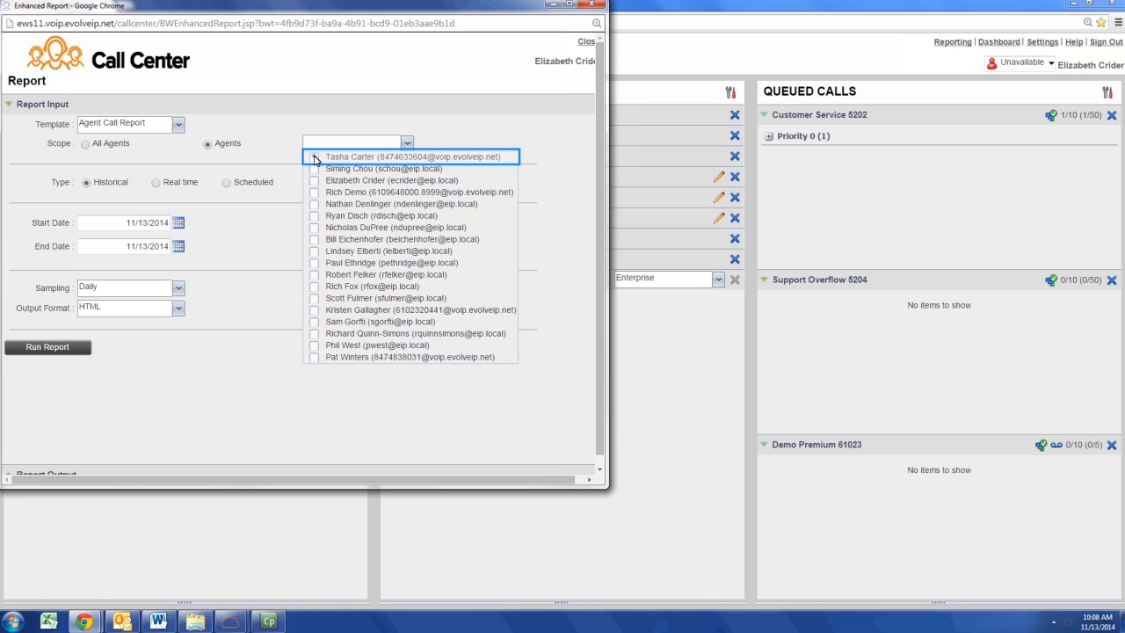
pyautogui.click(313, 157)
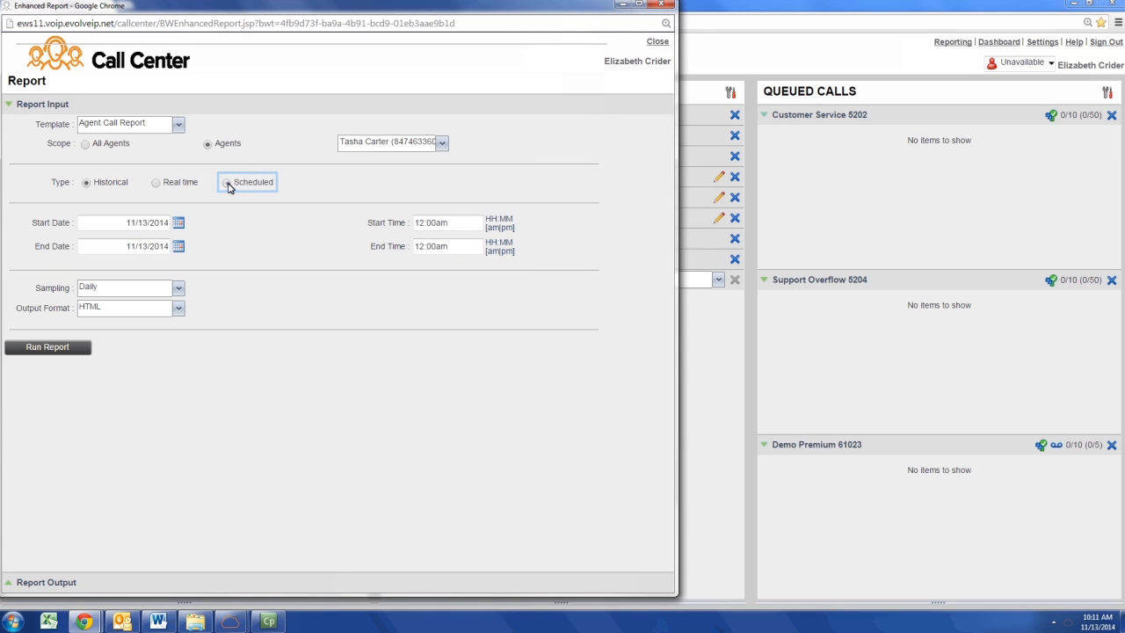
# Make the report Scheduled, enter the recipient's e-mail address, and name it Test.
pyautogui.click(228, 186)
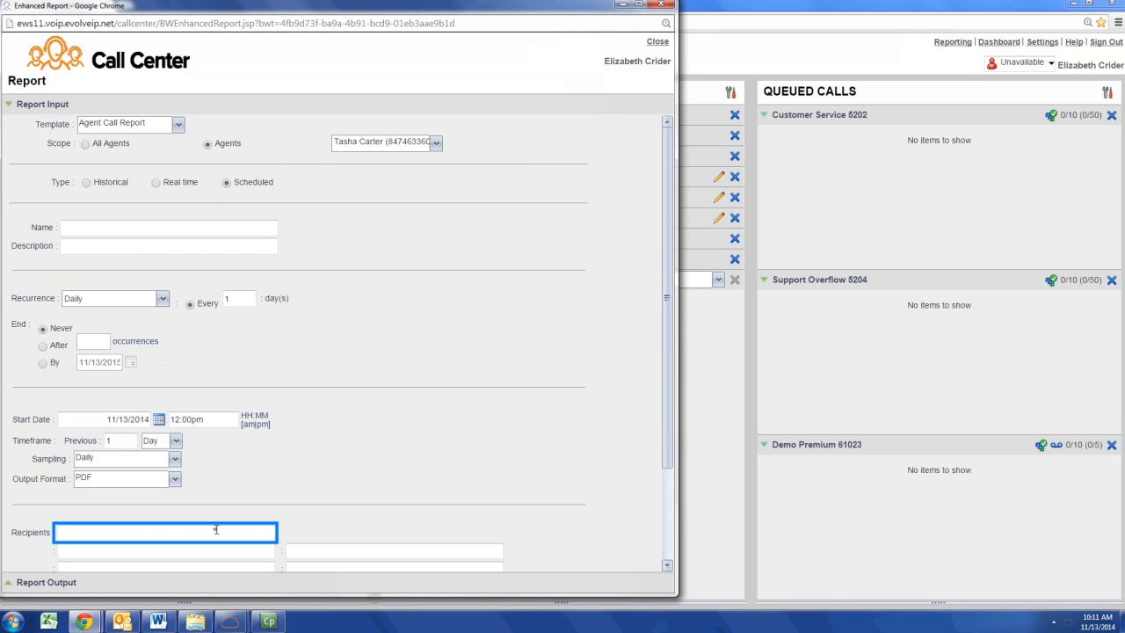
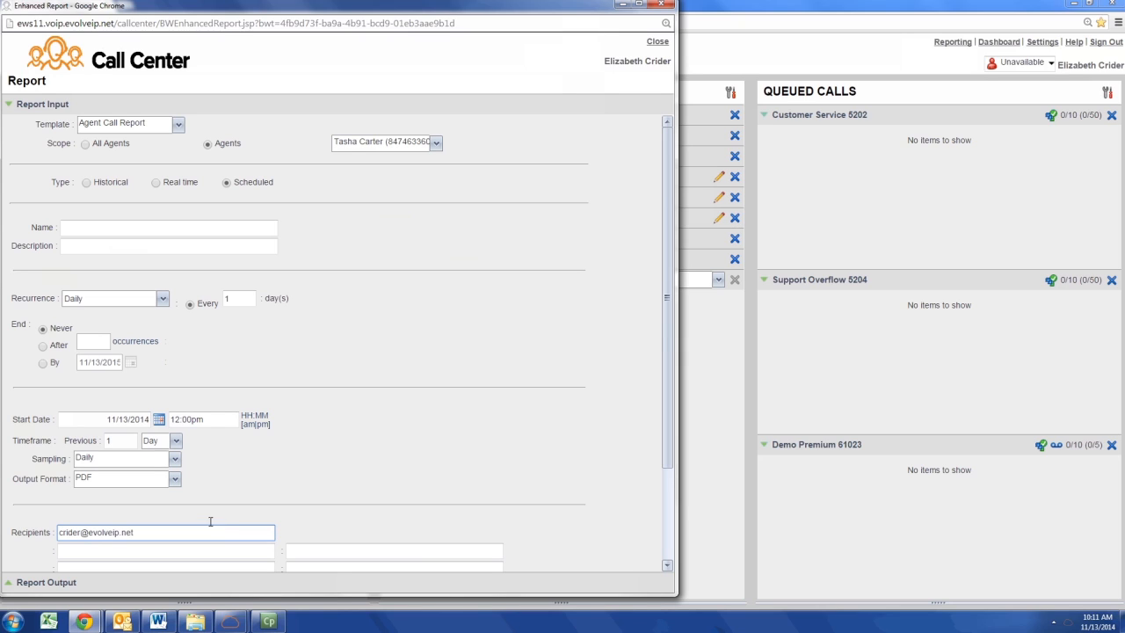
pyautogui.click(196, 232)
pyautogui.write('Test')
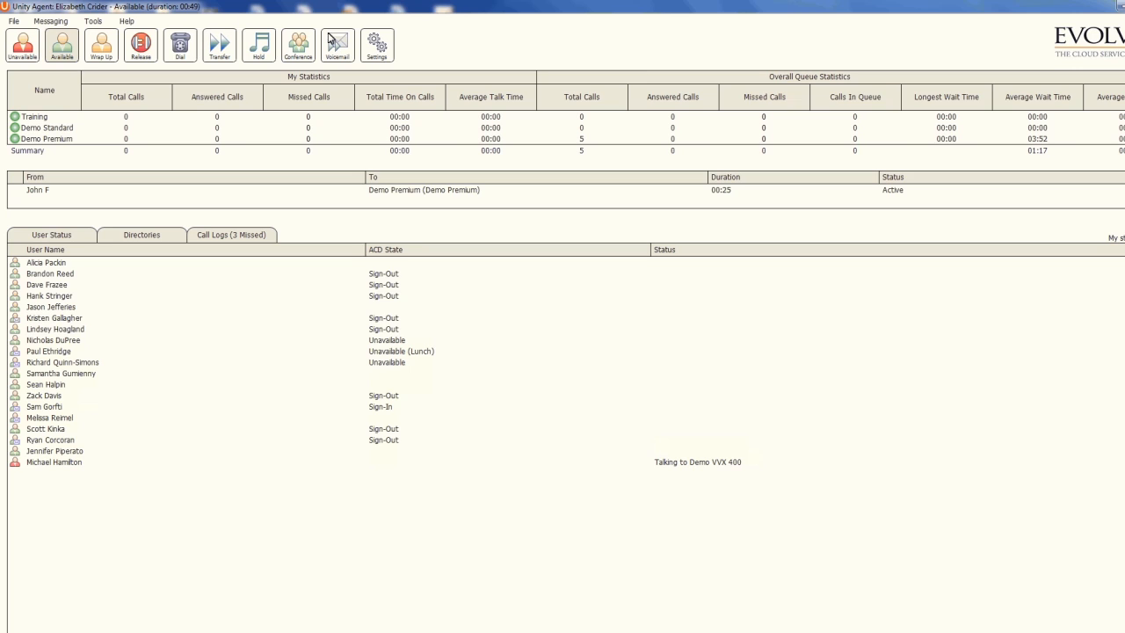
# Assign the Billing Question disposition code to the selected active Demo Premium call.
pyautogui.rightClick(493, 191)
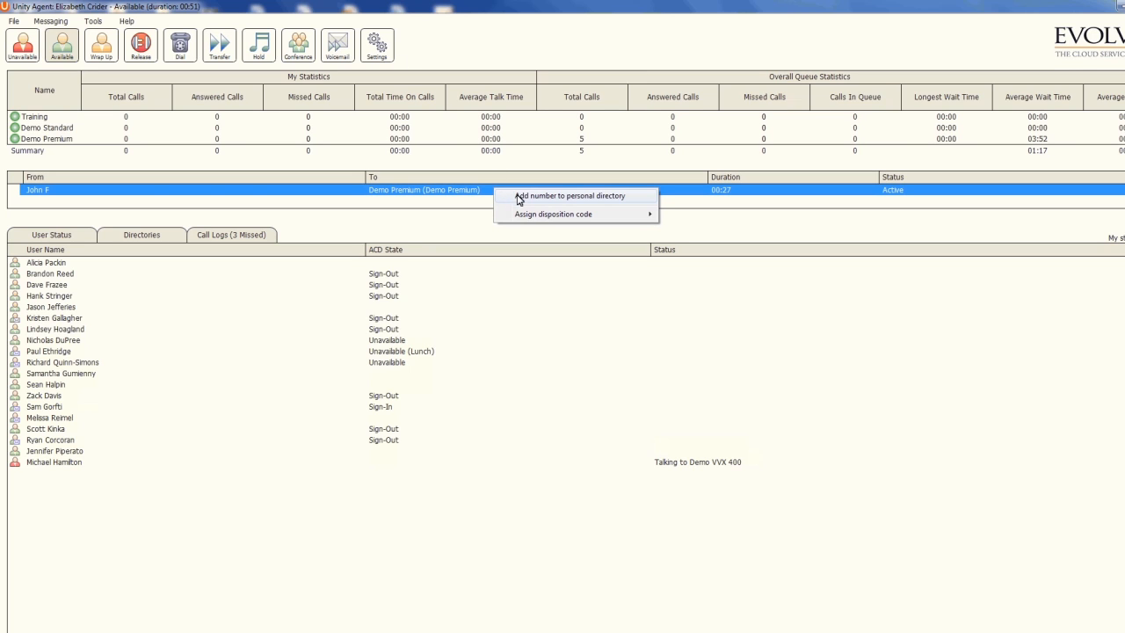
pyautogui.moveTo(631, 220)
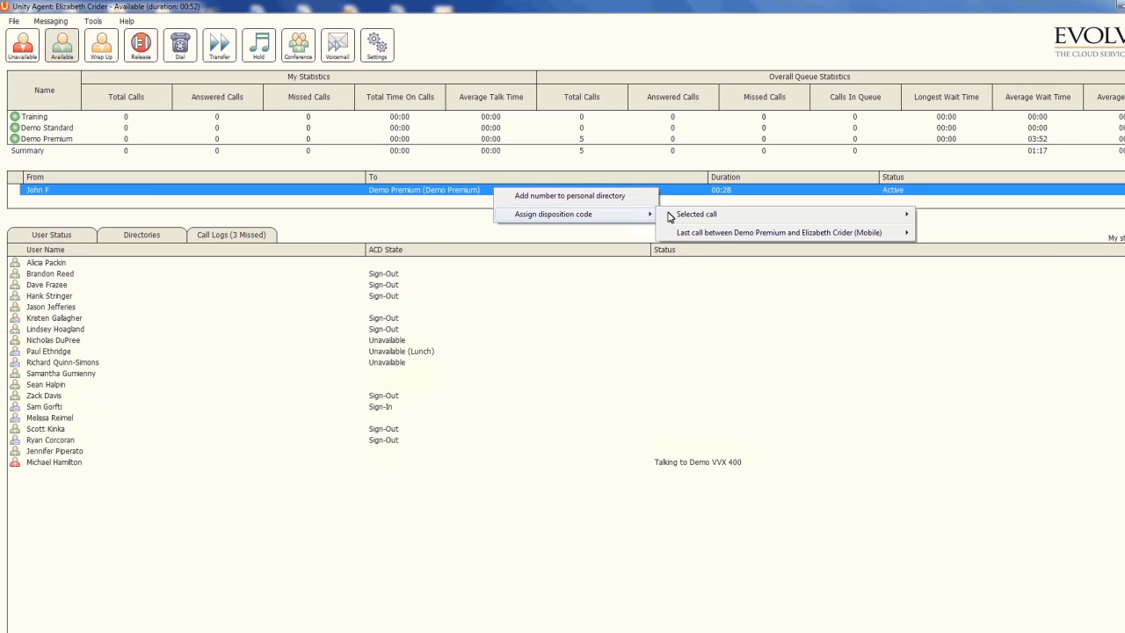
pyautogui.moveTo(672, 218)
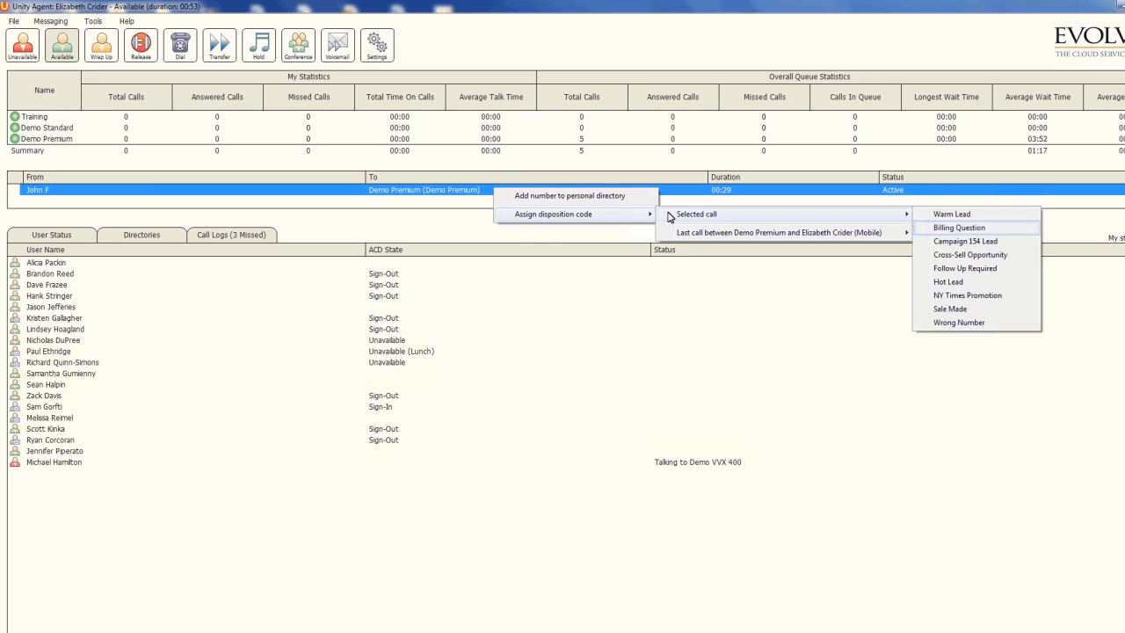
pyautogui.click(942, 231)
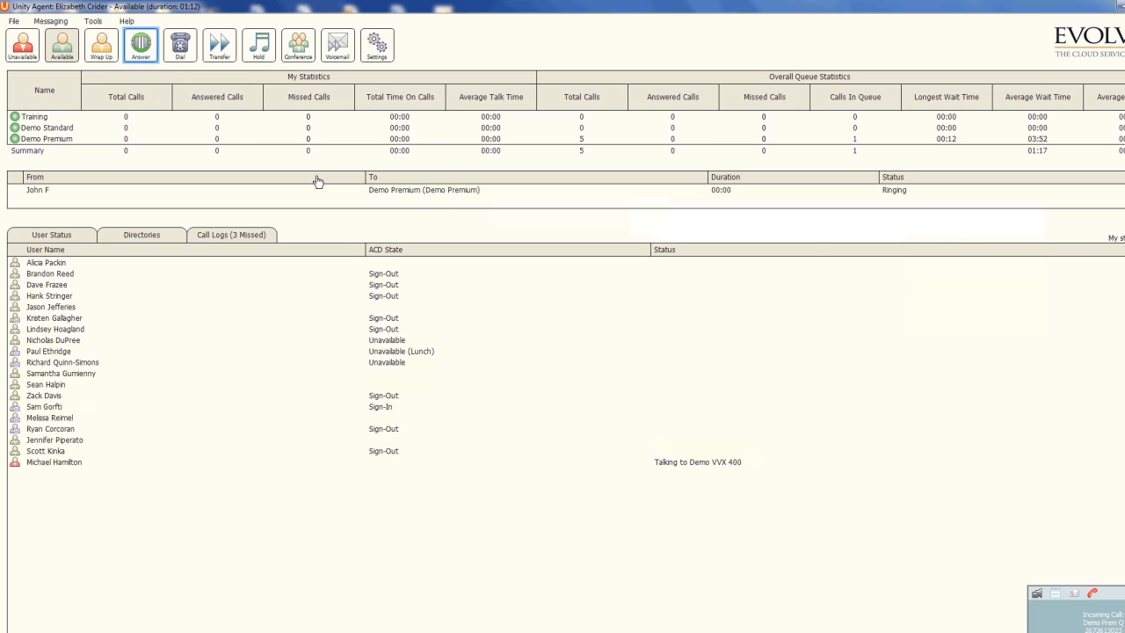
# Answer the ringing Demo Premium call and transfer it to a colleague's extension.
pyautogui.click(143, 48)
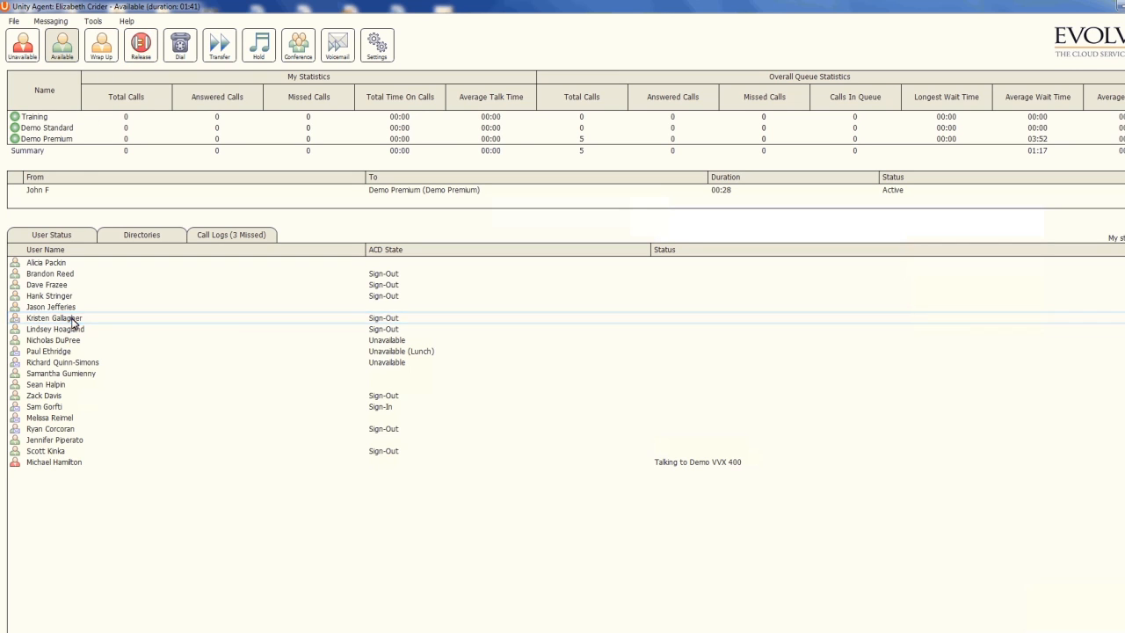
pyautogui.rightClick(71, 320)
pyautogui.click(127, 341)
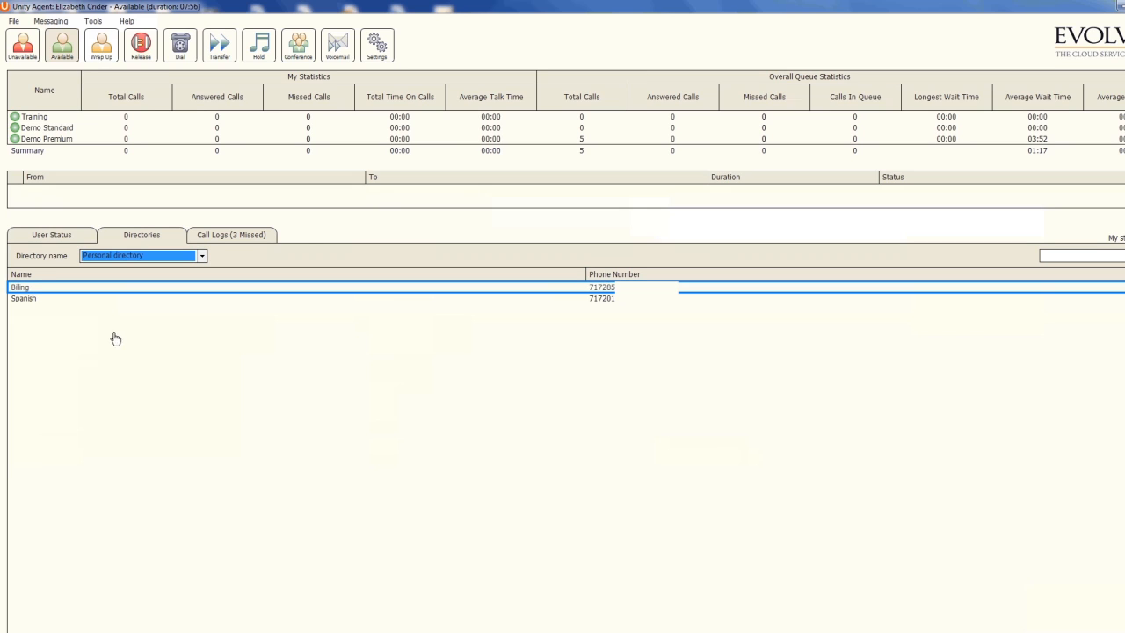
# Bring up the context menu for the Billing entry in the personal directory.
pyautogui.rightClick(104, 289)
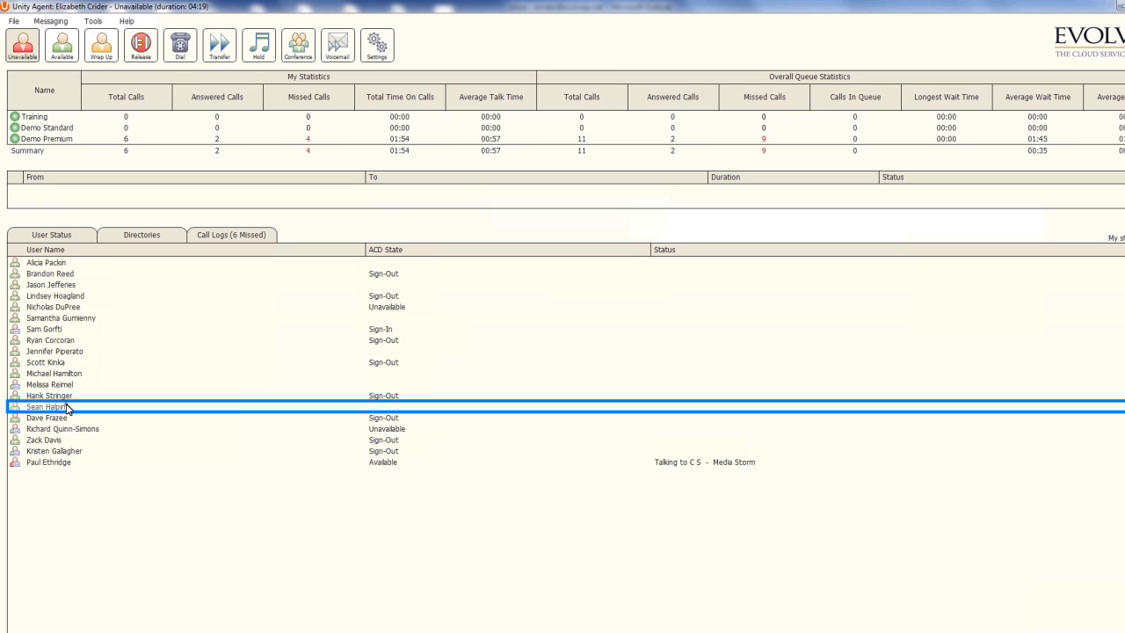
# Select colleagues in the User Status list and choose an action from one colleague's menu.
pyautogui.click(69, 408)
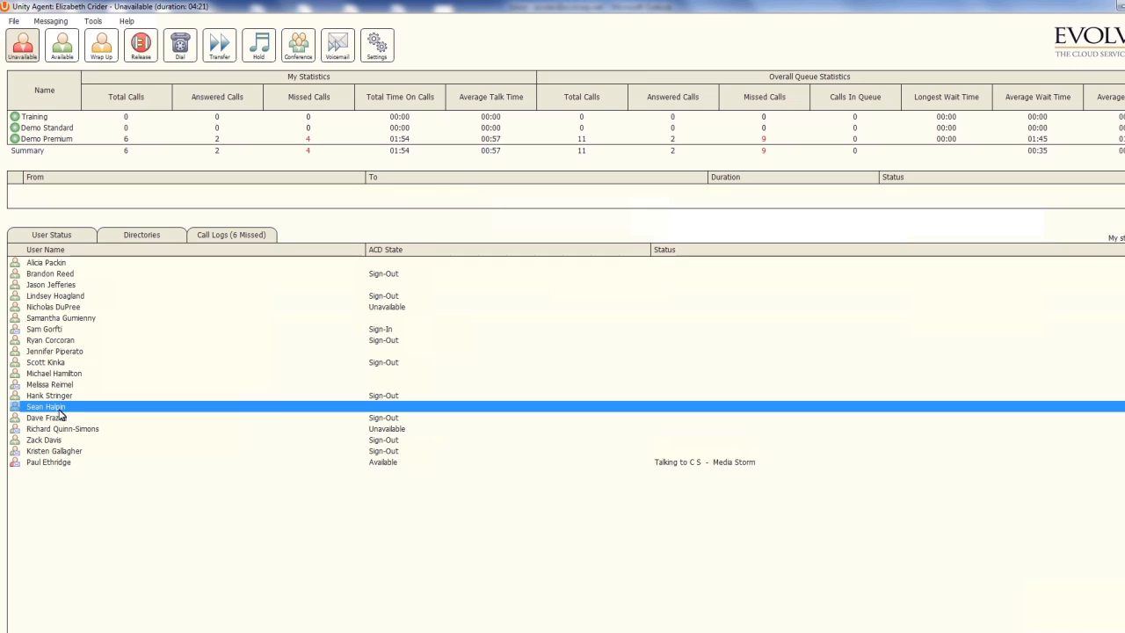
pyautogui.click(55, 464)
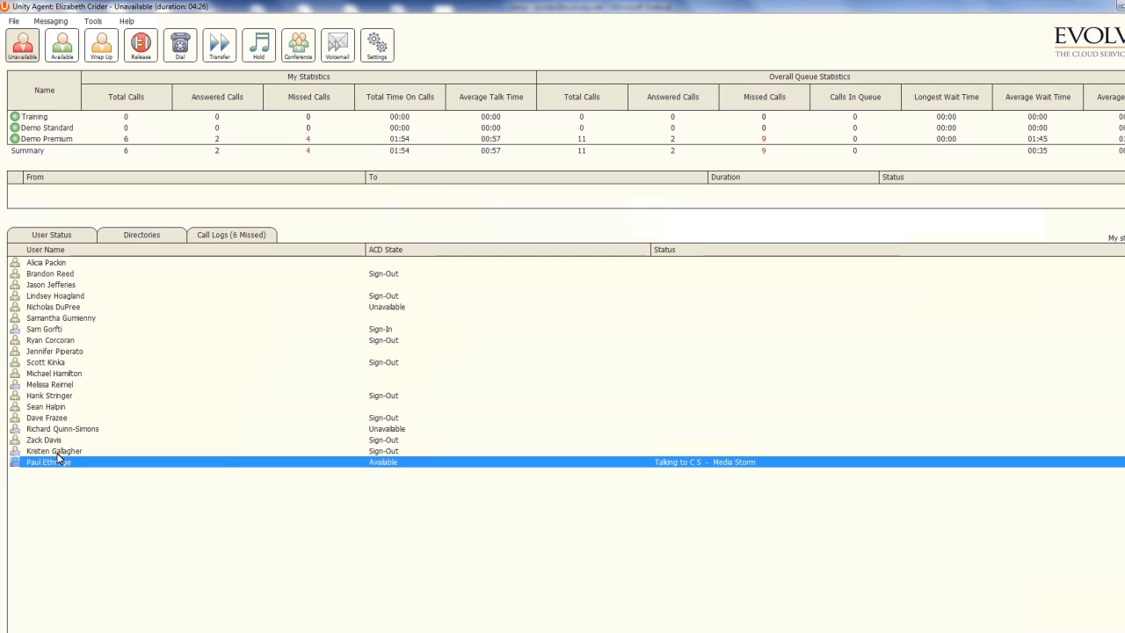
pyautogui.rightClick(58, 451)
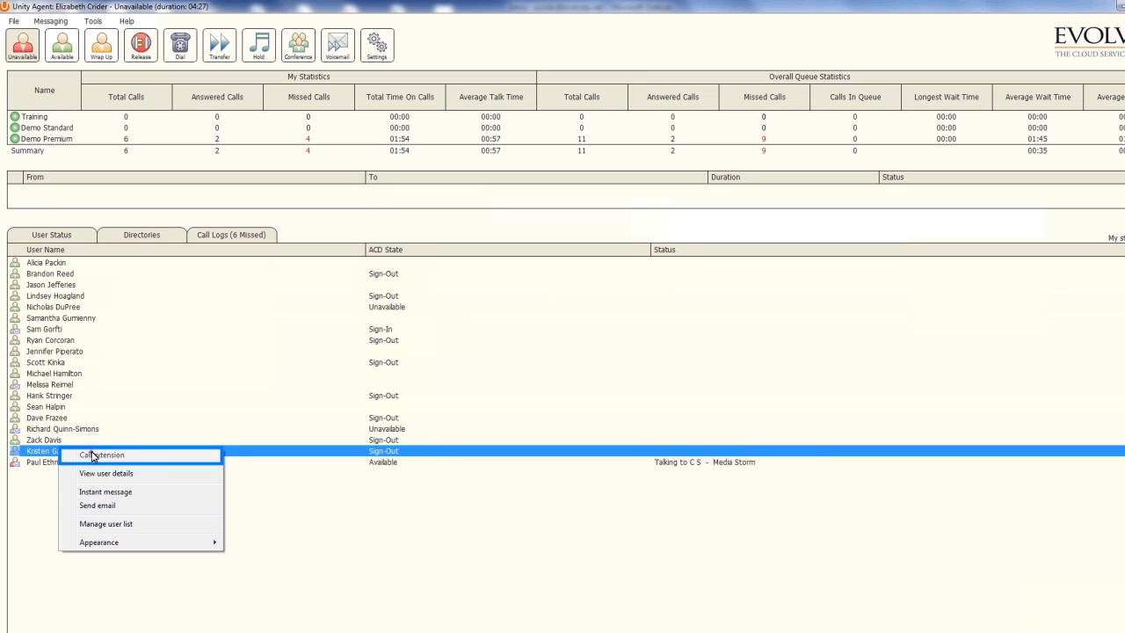
pyautogui.click(92, 455)
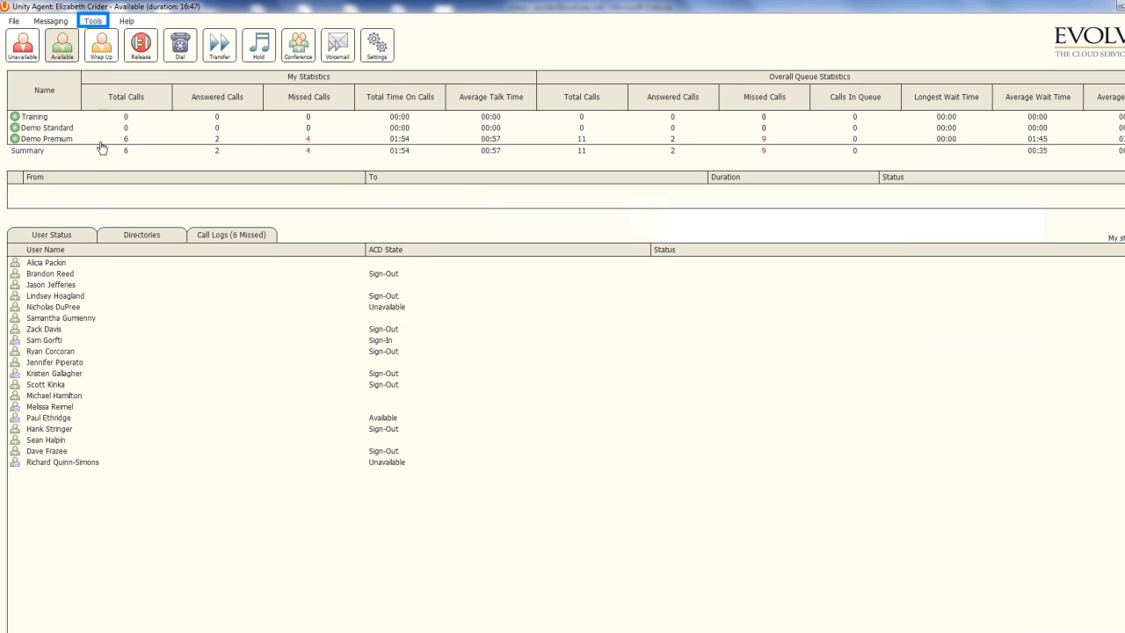
# Launch the Report Viewer from Tools > Call centers.
pyautogui.click(95, 21)
pyautogui.moveTo(157, 45)
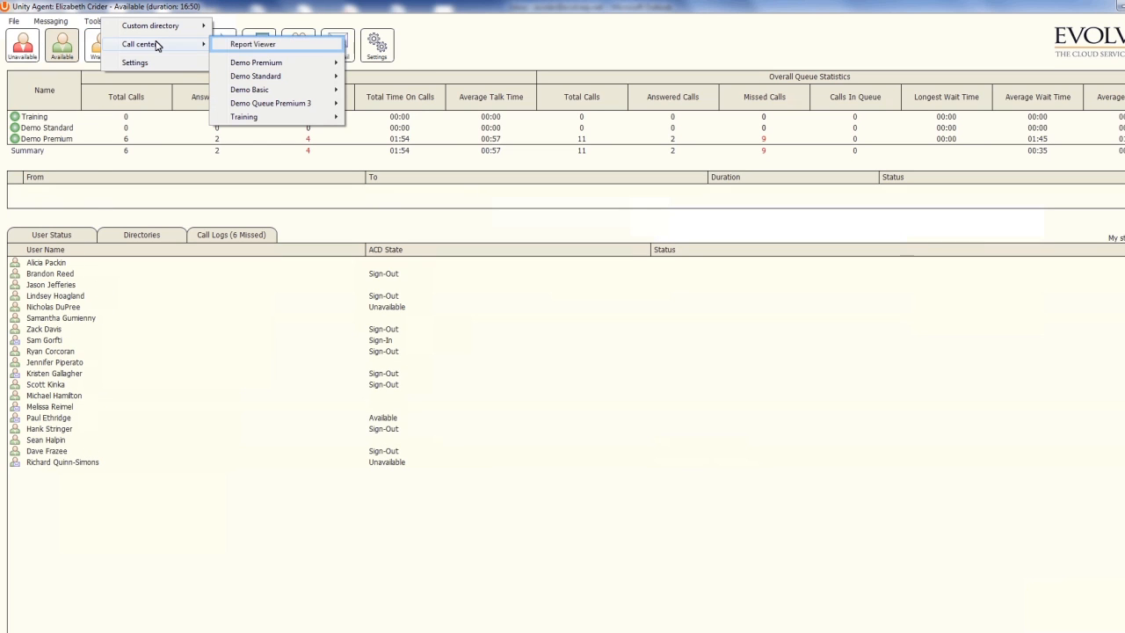
pyautogui.click(251, 45)
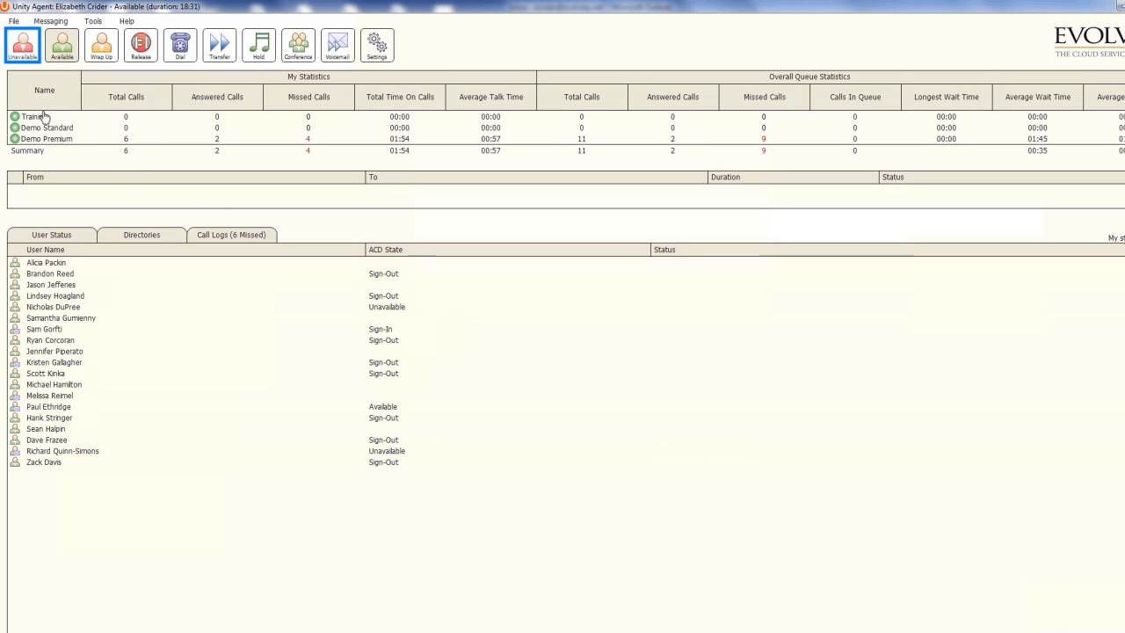
# Put the Unity Agent in Unavailable status, choosing a reason from the unavailable reasons list.
pyautogui.click(25, 52)
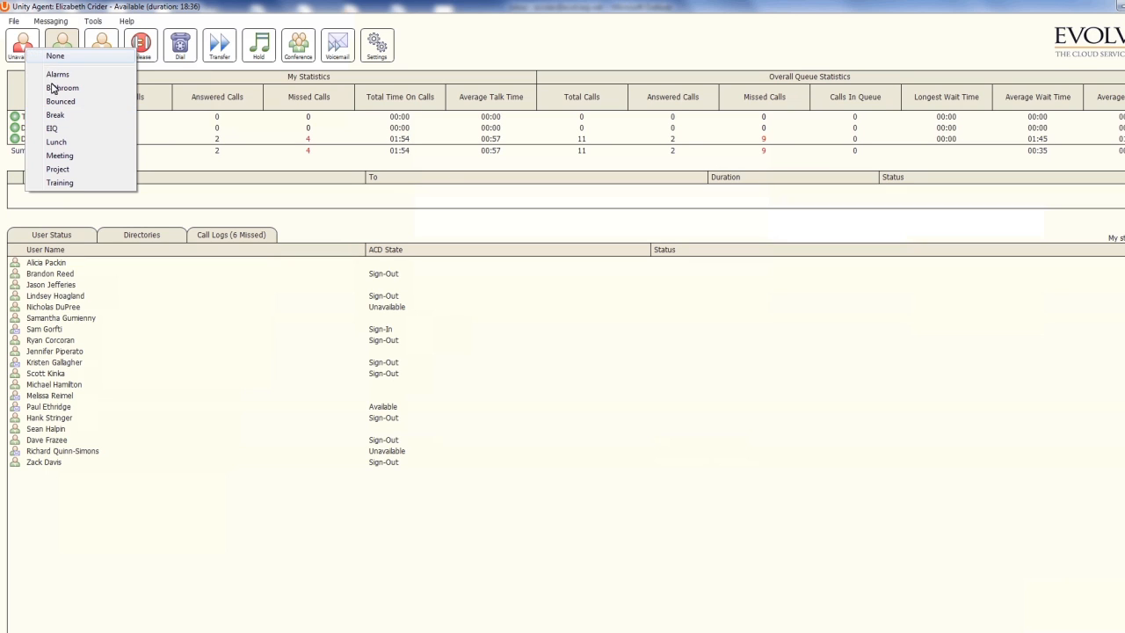
pyautogui.click(54, 115)
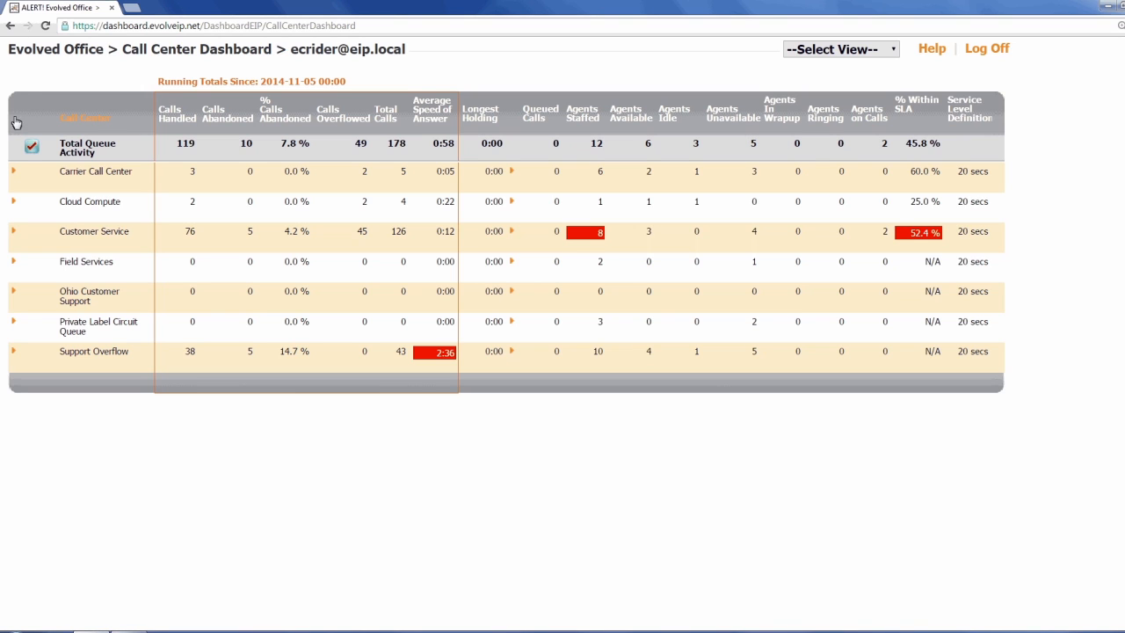
# Expand the Customer Service queue to show its agents, then switch the dashboard to Agent View.
pyautogui.click(15, 233)
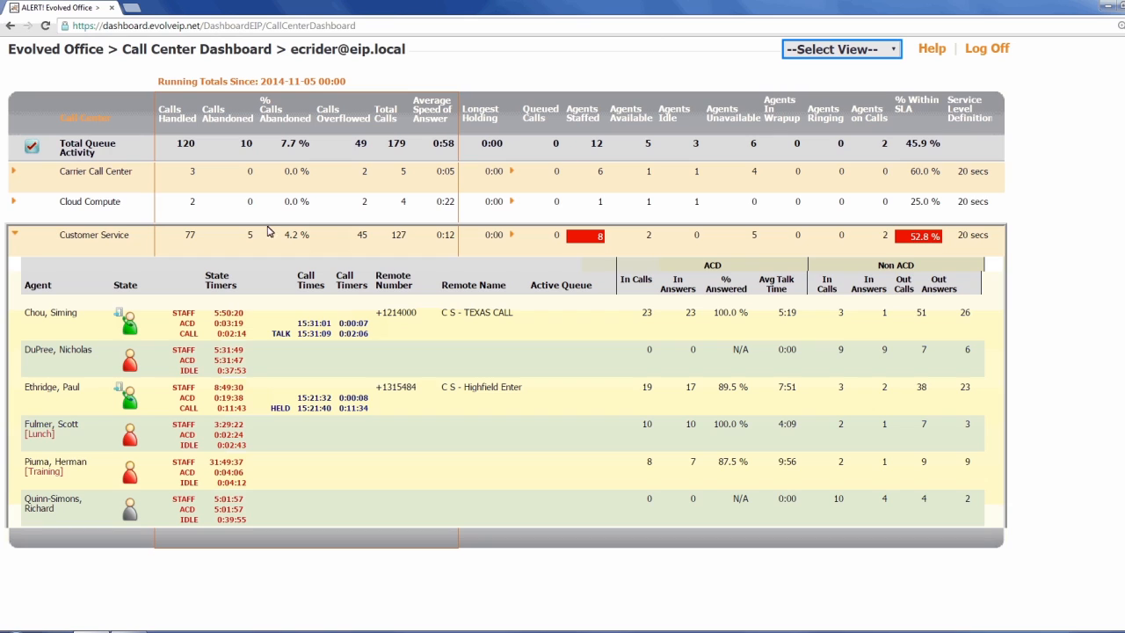
pyautogui.click(895, 57)
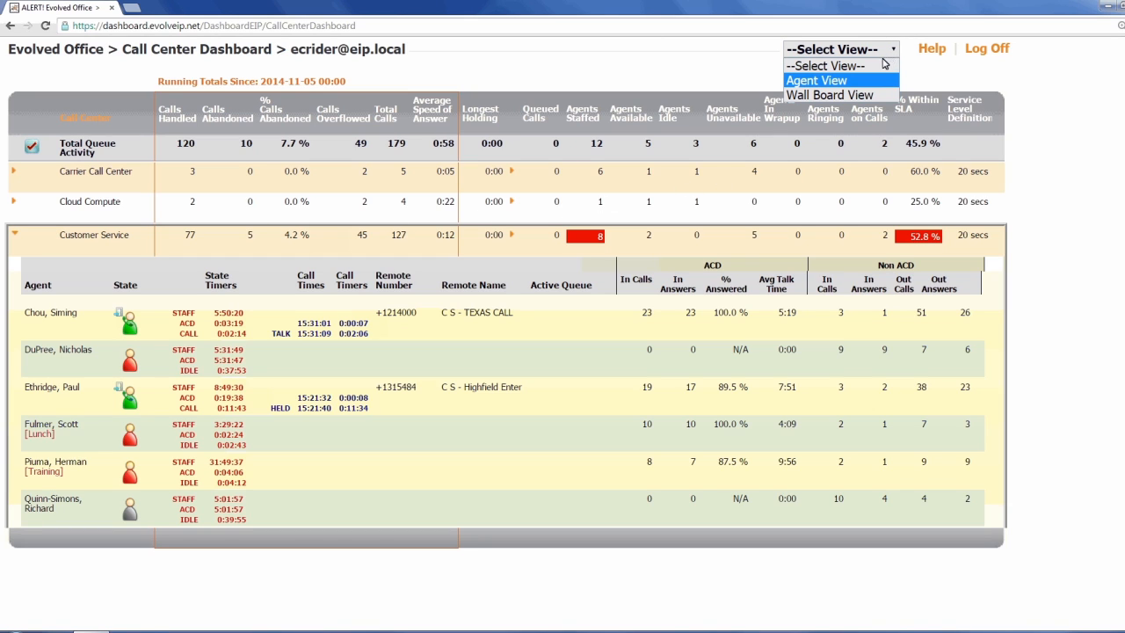
pyautogui.click(817, 80)
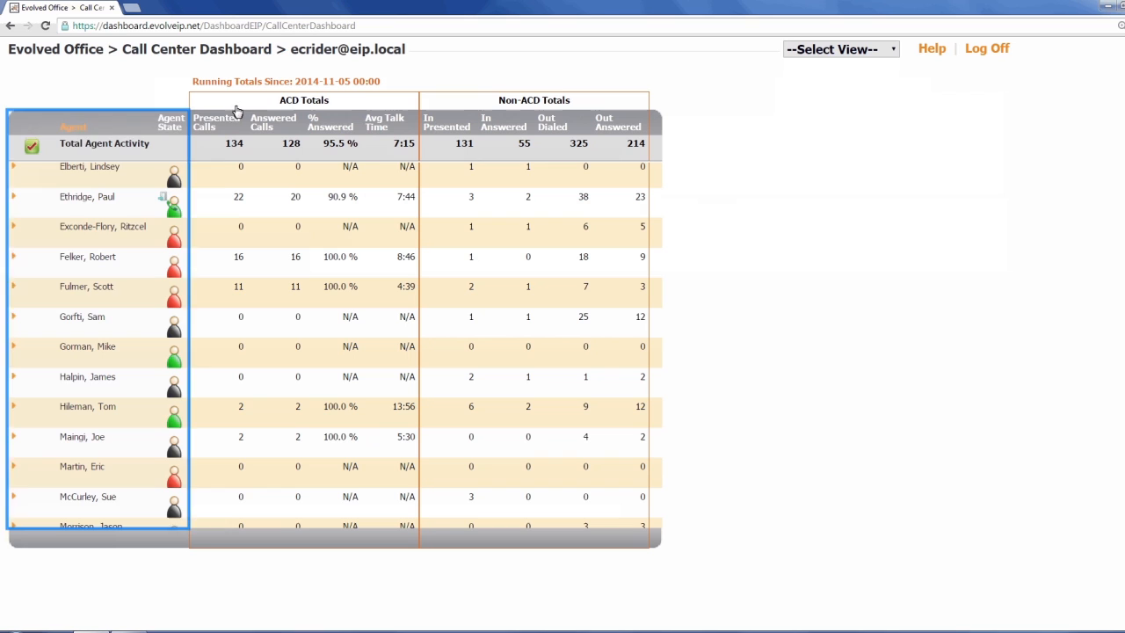
# Expand one agent's row to break down calls by queue, then switch to Wall Board View.
pyautogui.click(11, 197)
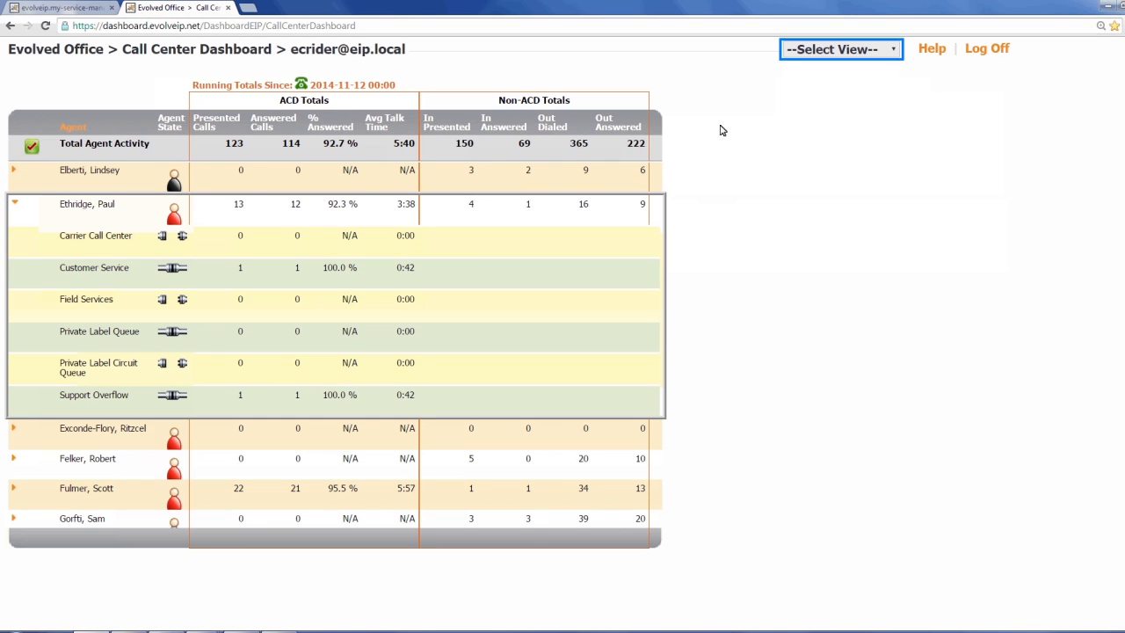
pyautogui.click(798, 51)
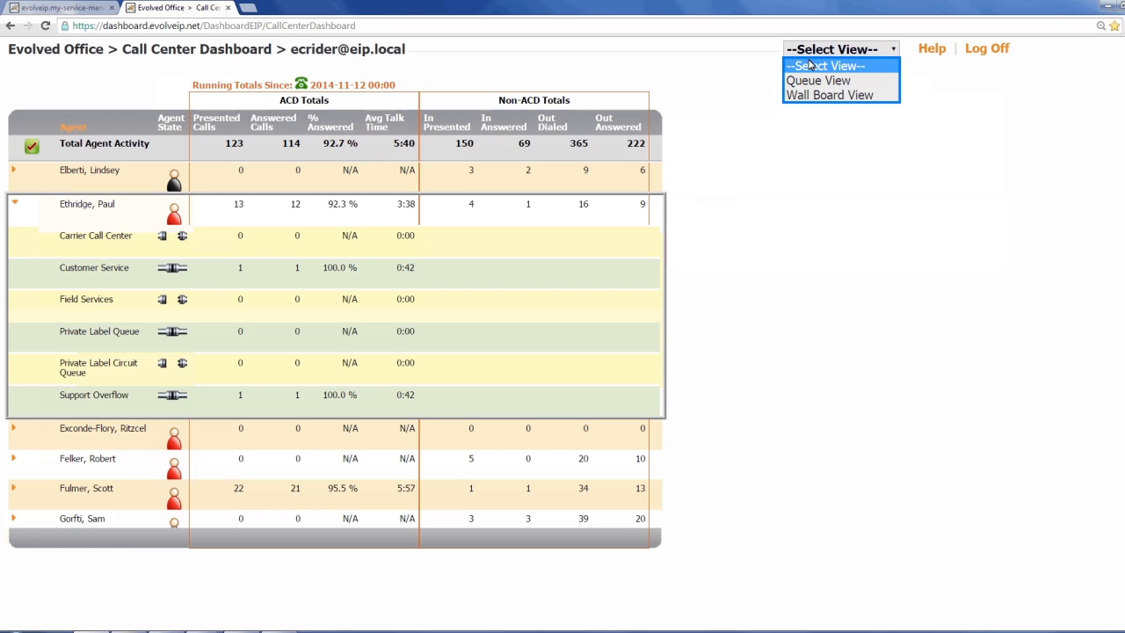
pyautogui.click(818, 95)
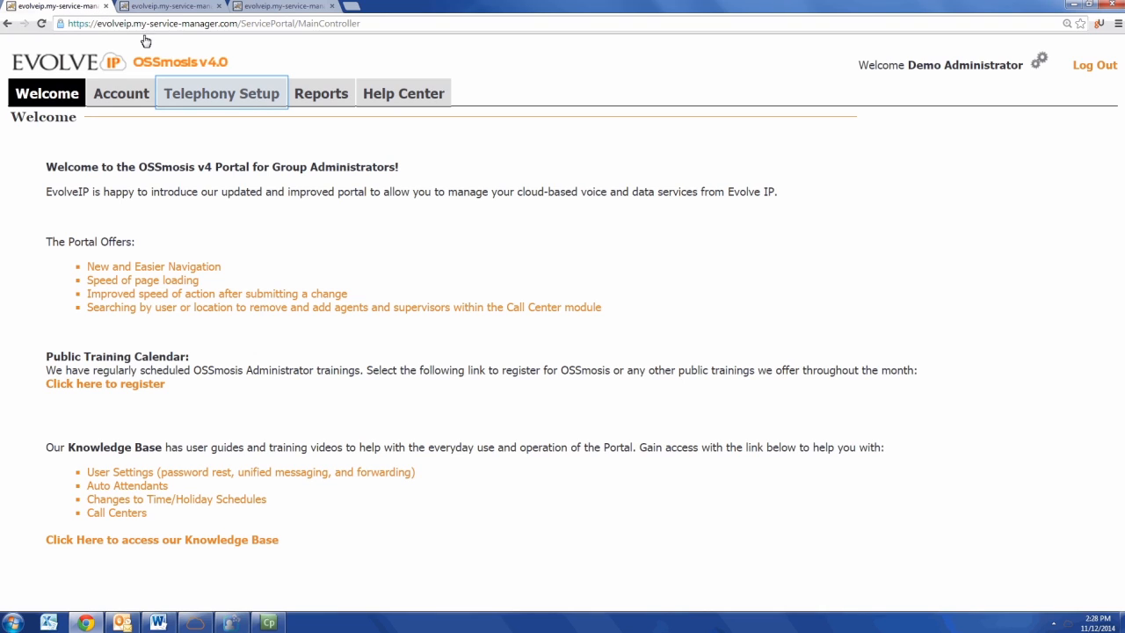
# Open the Telephony Setup options for the Evolve IP Sales Demo group.
pyautogui.click(164, 90)
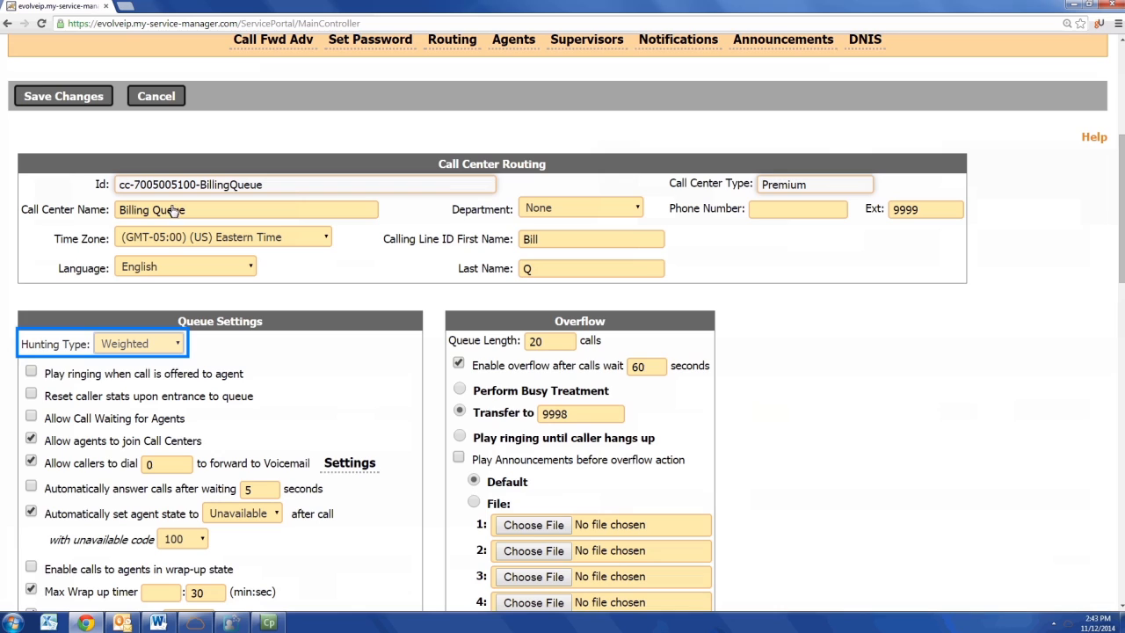
# Set Billing Queue to Circular hunting with agents Available after each call, and save.
pyautogui.click(173, 344)
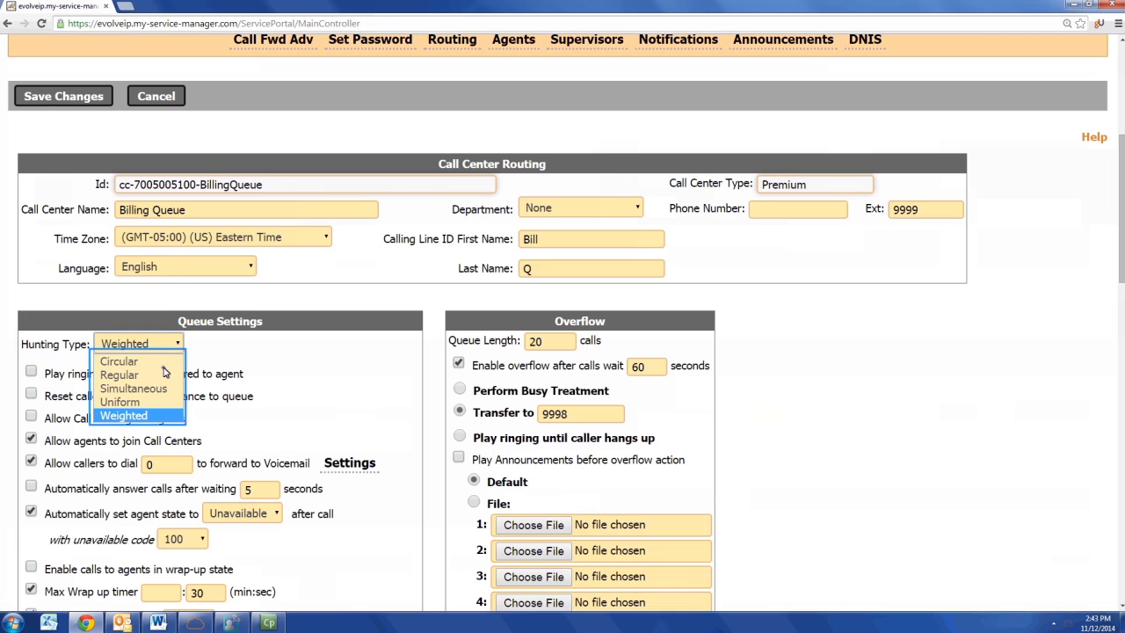
pyautogui.click(164, 367)
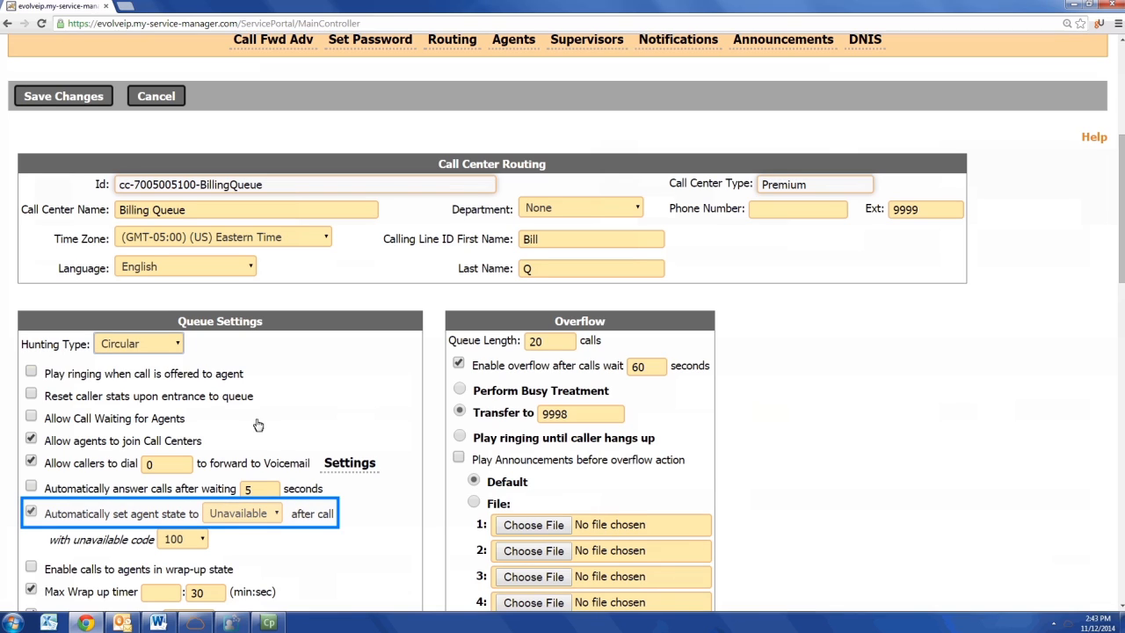
pyautogui.click(273, 514)
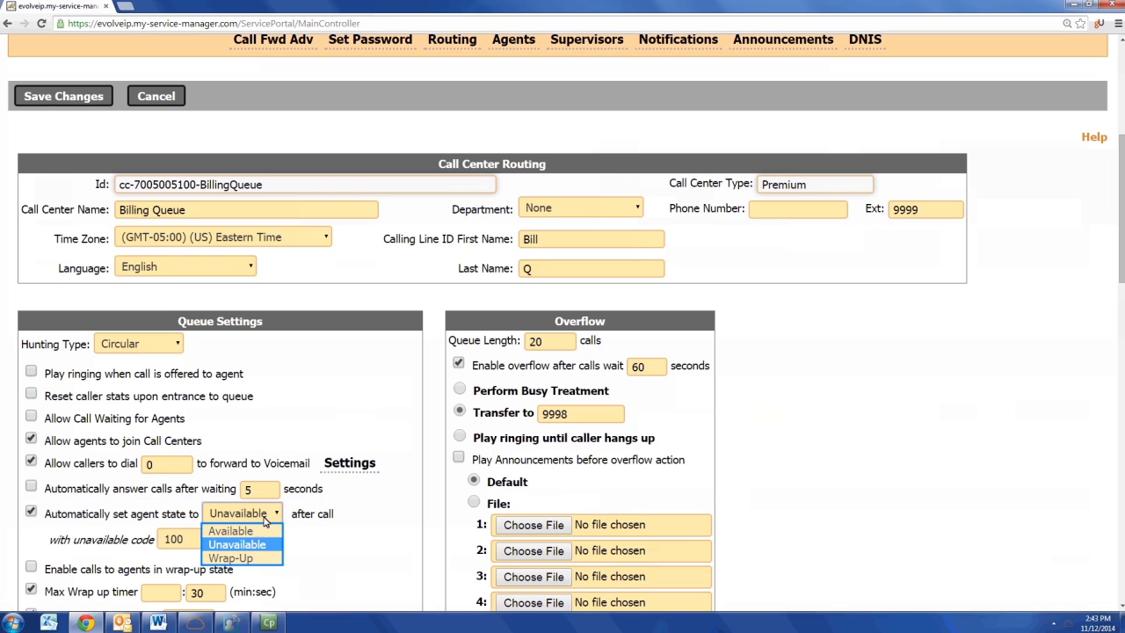
pyautogui.click(262, 530)
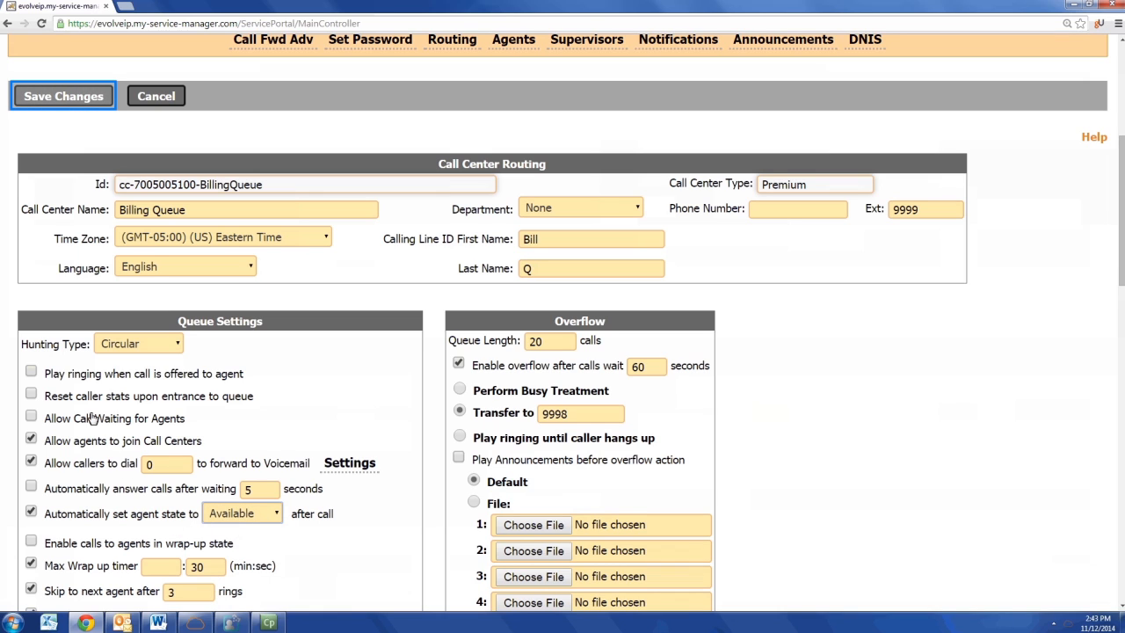
pyautogui.click(40, 95)
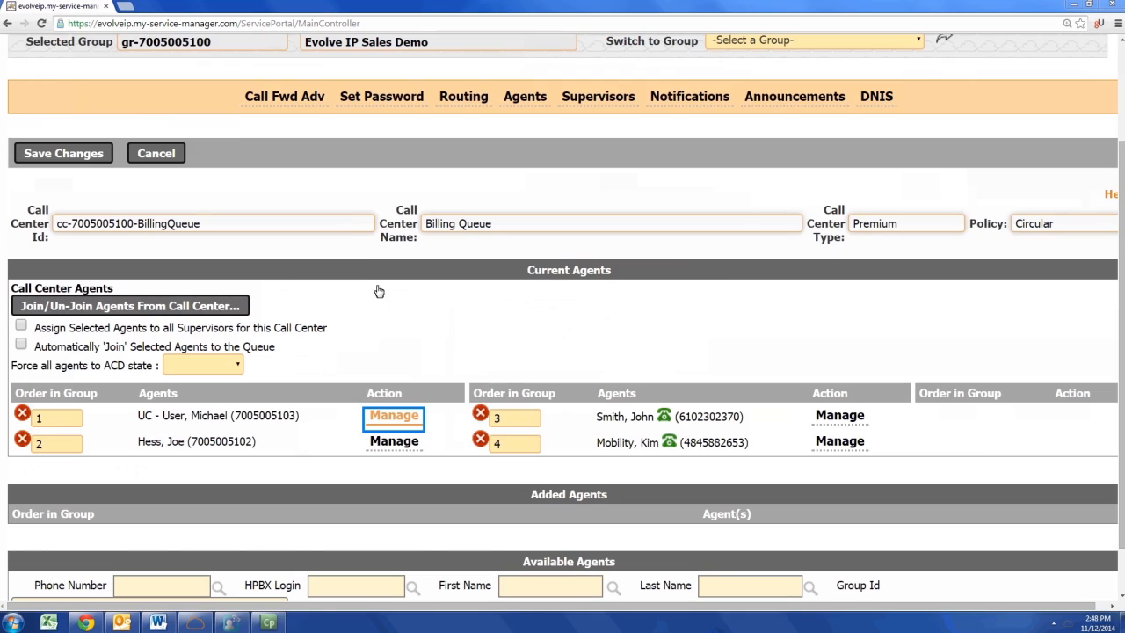
# Set the first agent's ACD state to Available and browse for an entrance announcement file.
pyautogui.click(395, 350)
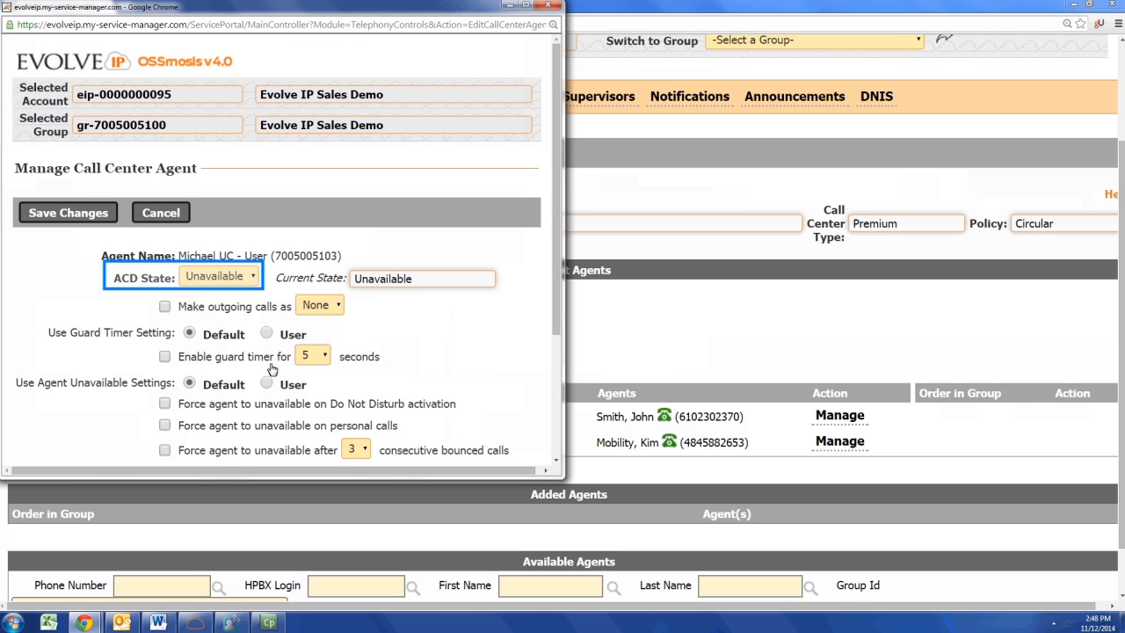
pyautogui.click(251, 278)
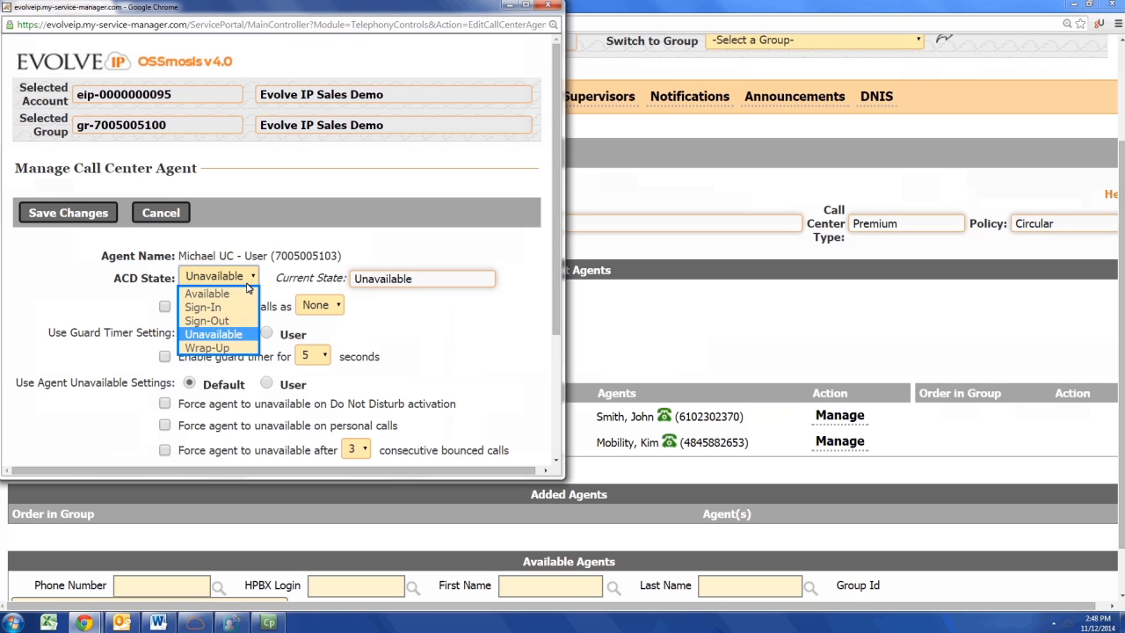
pyautogui.click(247, 294)
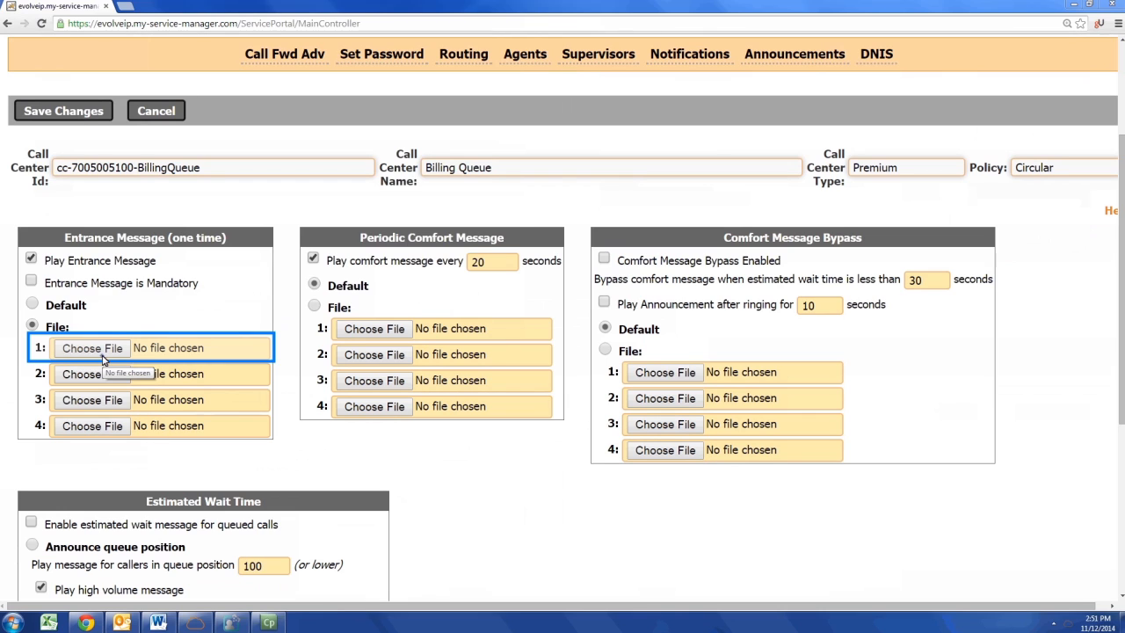
pyautogui.click(99, 350)
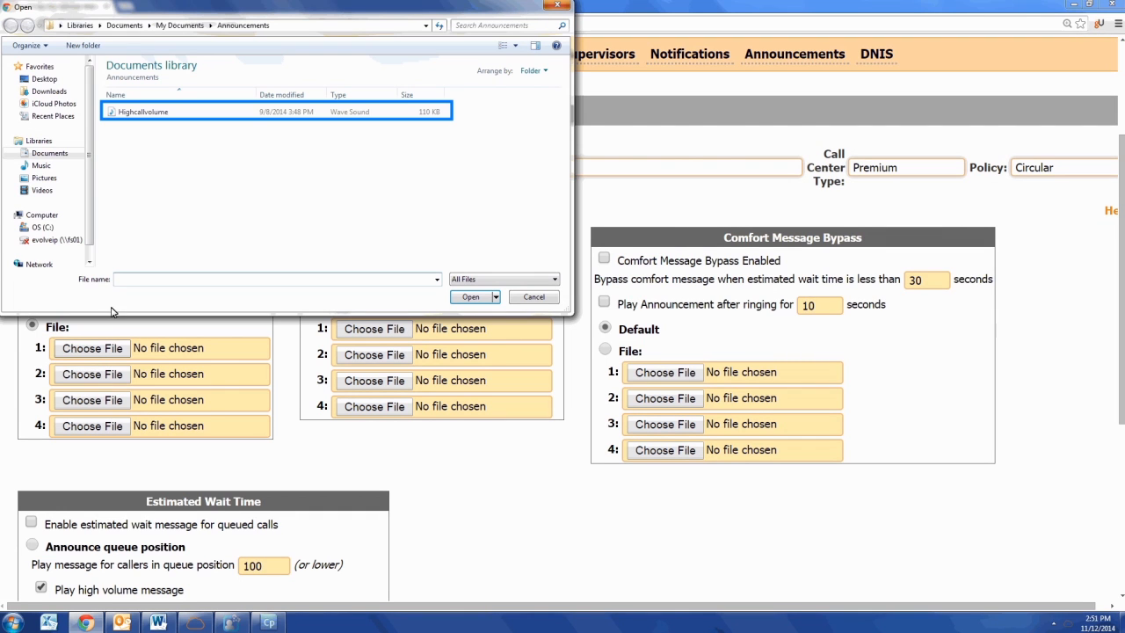
# Attach Highcallvolume.wav to the first Entrance Message file slot.
pyautogui.click(118, 119)
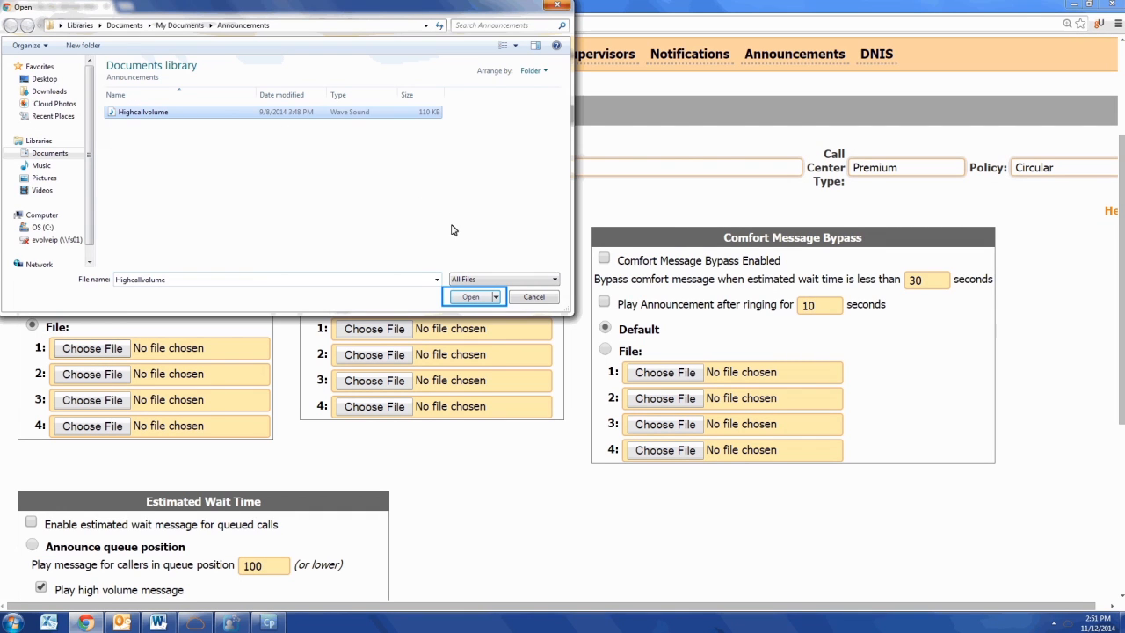
pyautogui.click(471, 297)
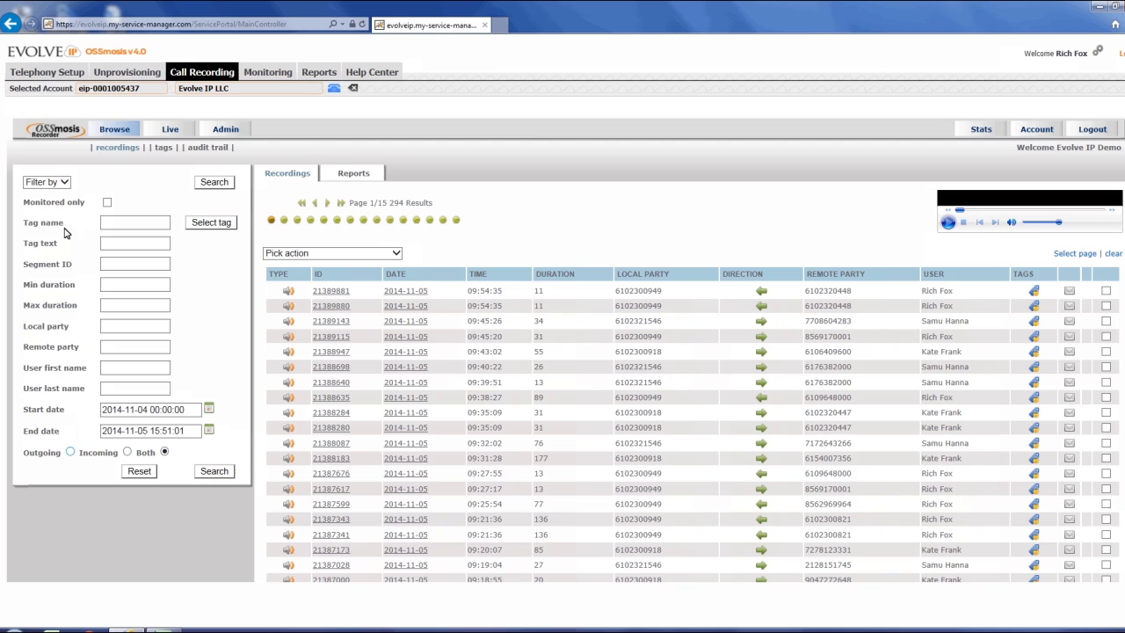
# Search outgoing recordings by the agent's first name with a 180-second minimum duration.
pyautogui.click(70, 453)
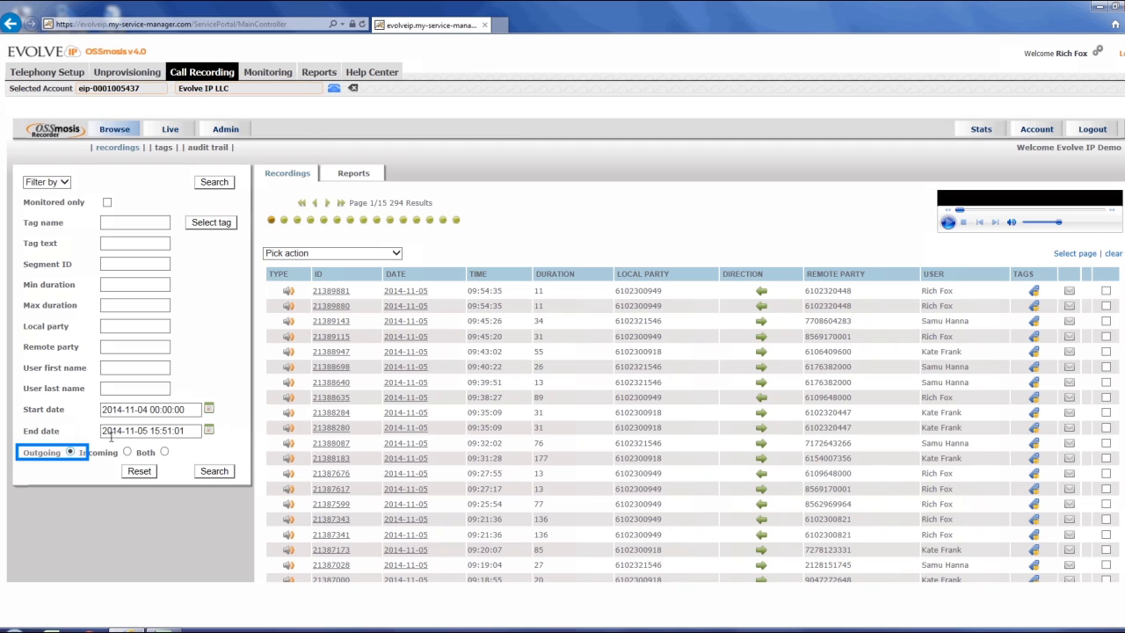
pyautogui.click(132, 370)
pyautogui.write('Kate')
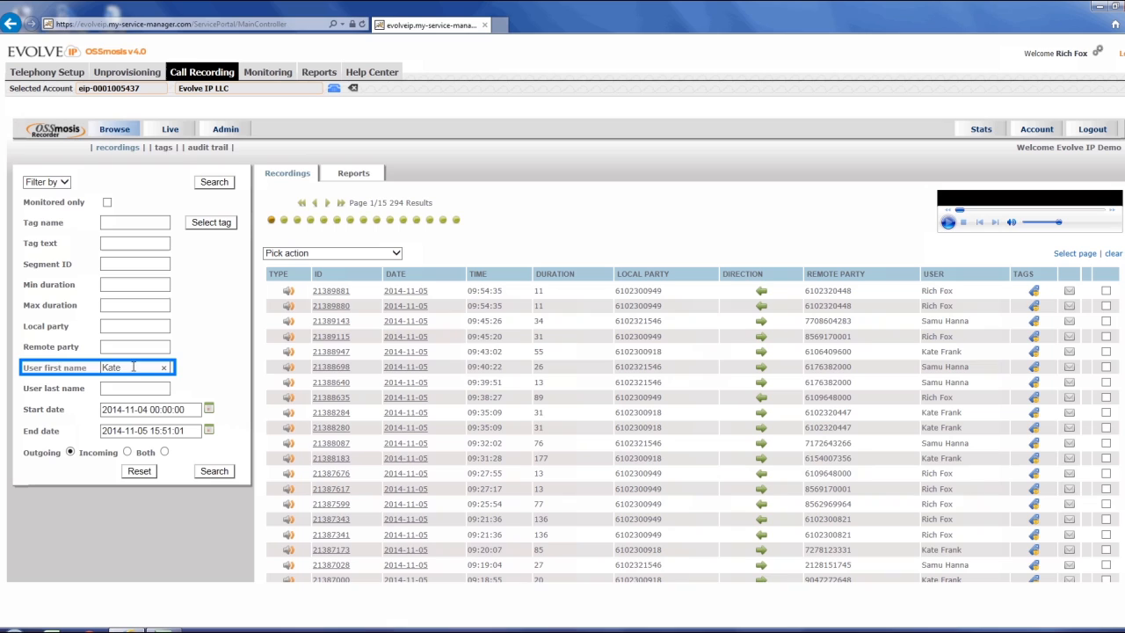
pyautogui.click(136, 286)
pyautogui.write('180')
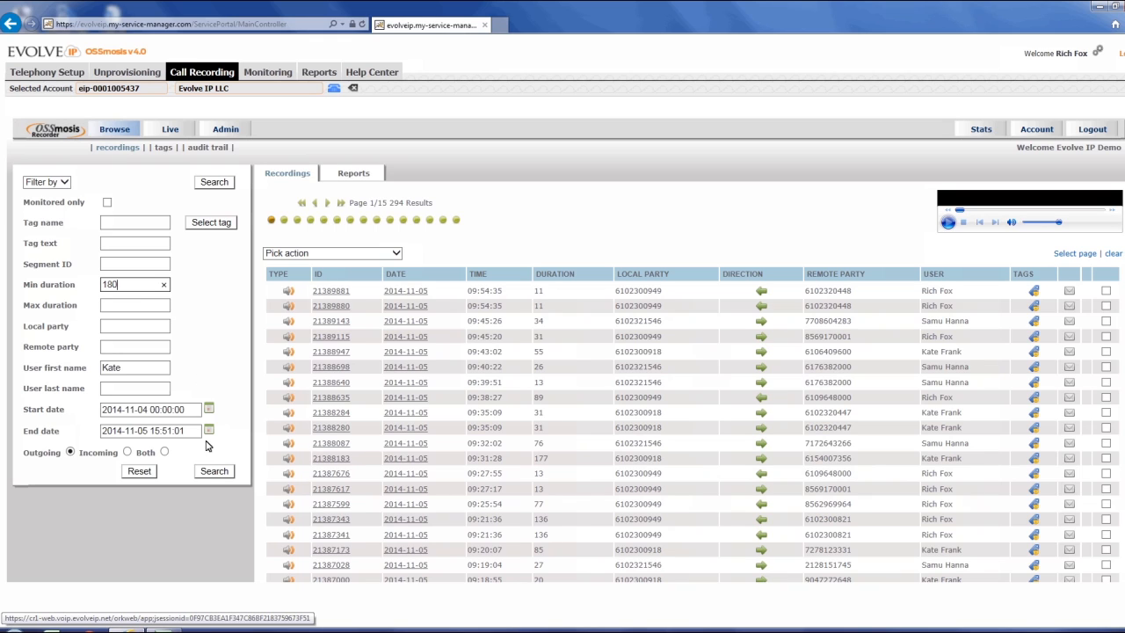
pyautogui.click(211, 472)
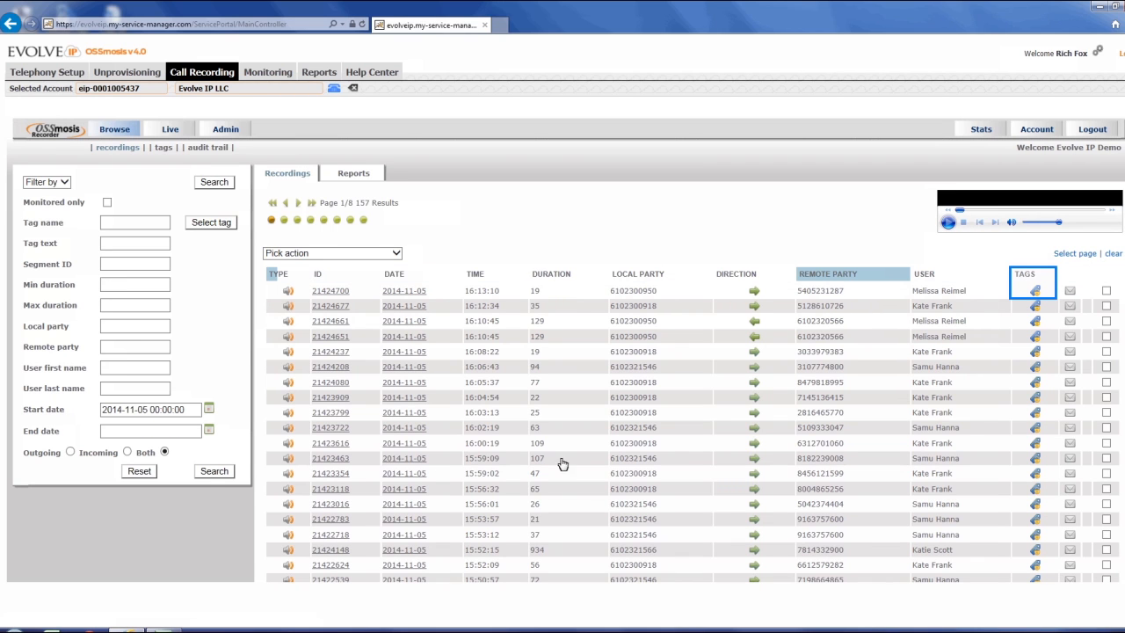
# Add the Good Closing tag to recording 21424700.
pyautogui.click(1037, 293)
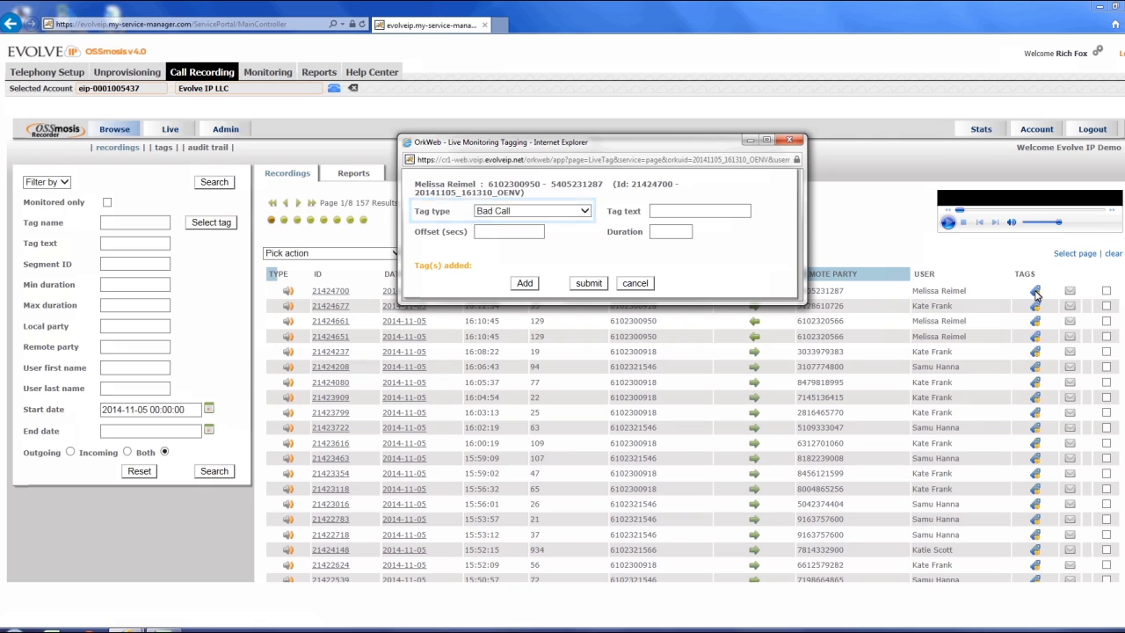
pyautogui.click(564, 212)
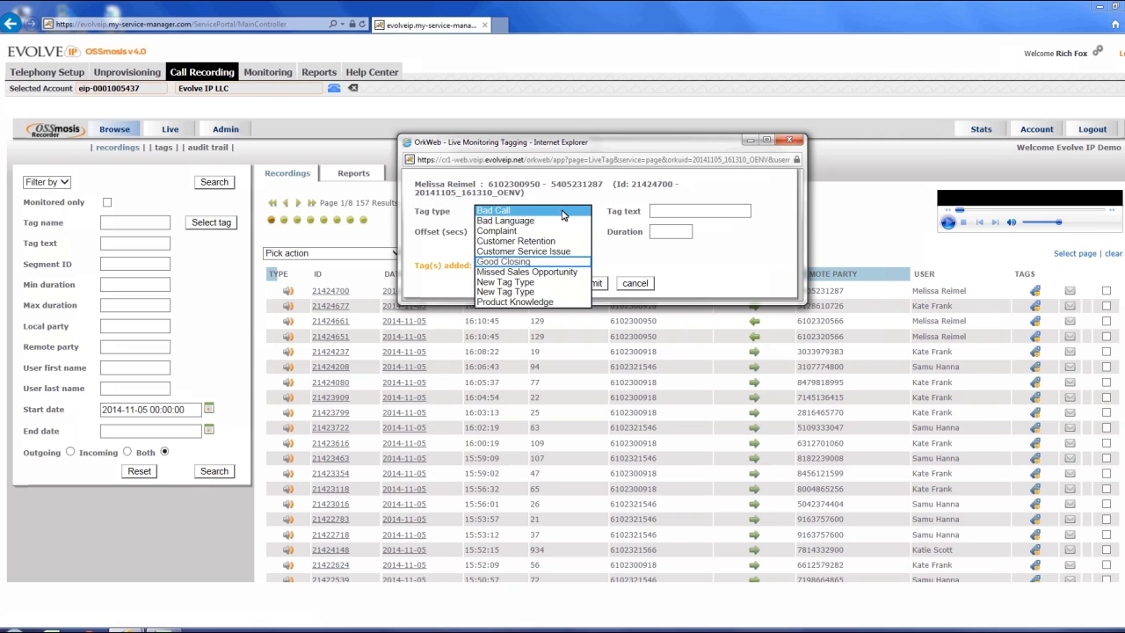
pyautogui.click(556, 262)
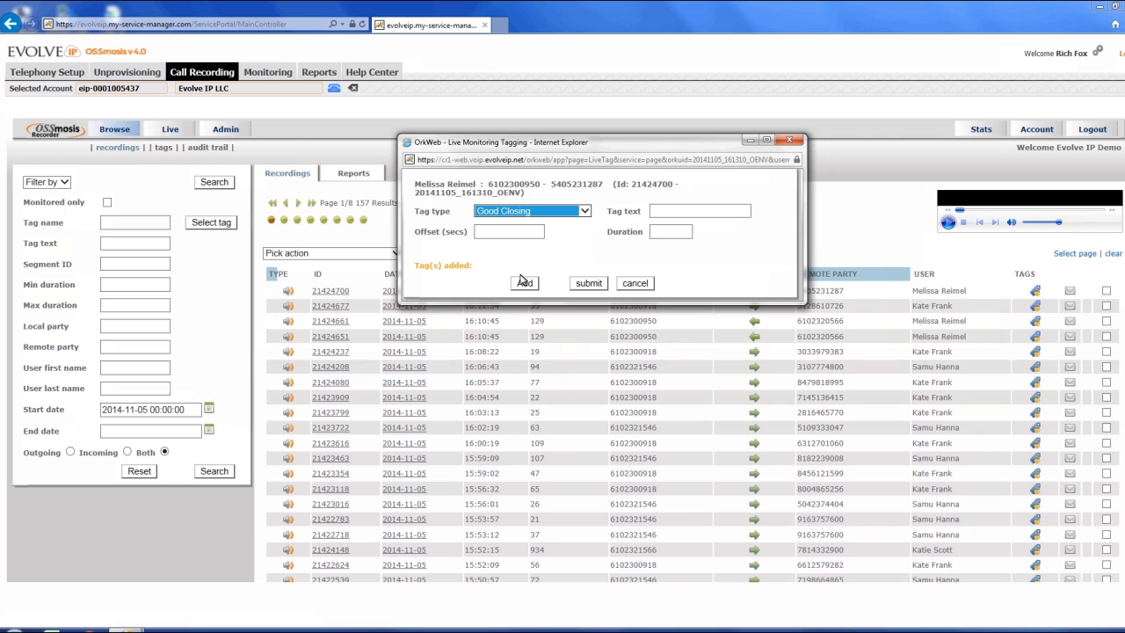
pyautogui.click(524, 283)
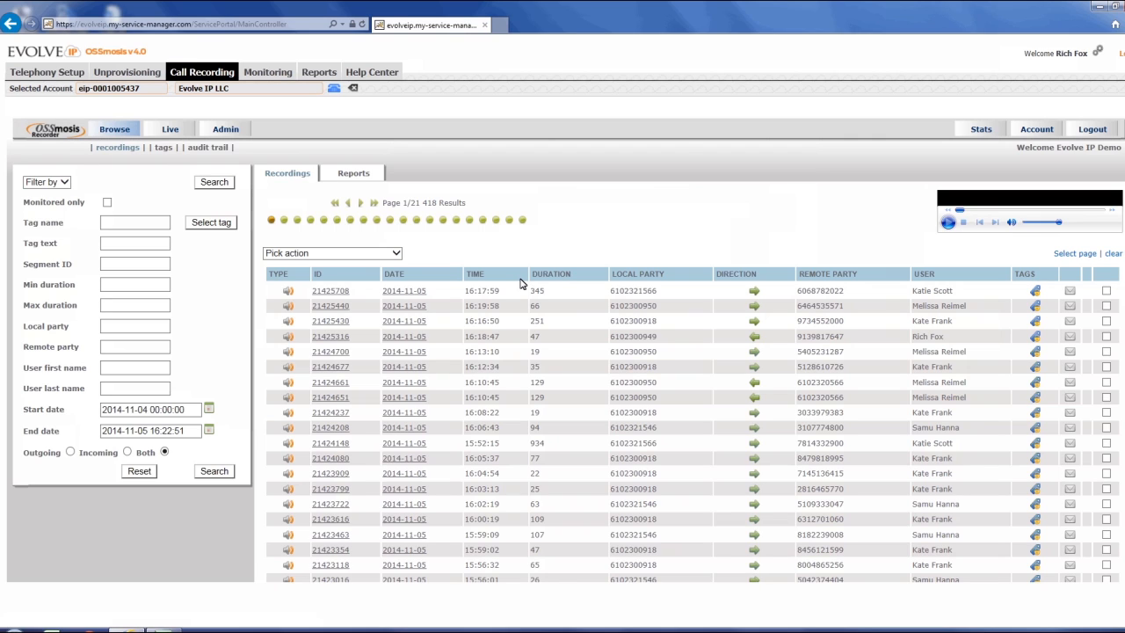
# Mark the top recording, 21425708, for export and review the action list without choosing.
pyautogui.click(1107, 294)
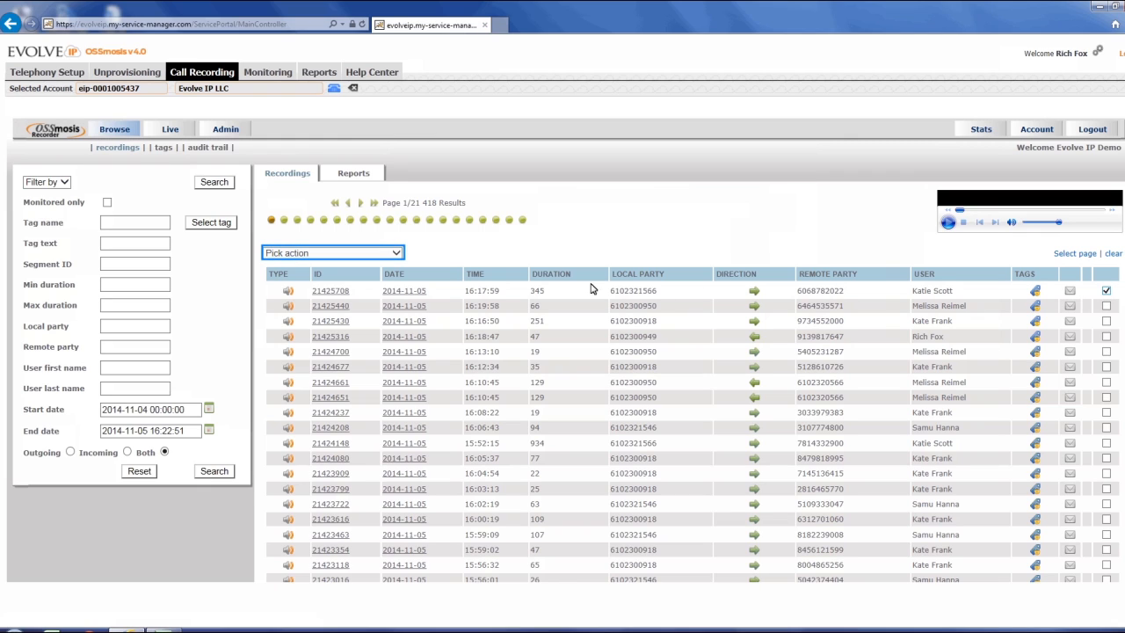
pyautogui.click(394, 253)
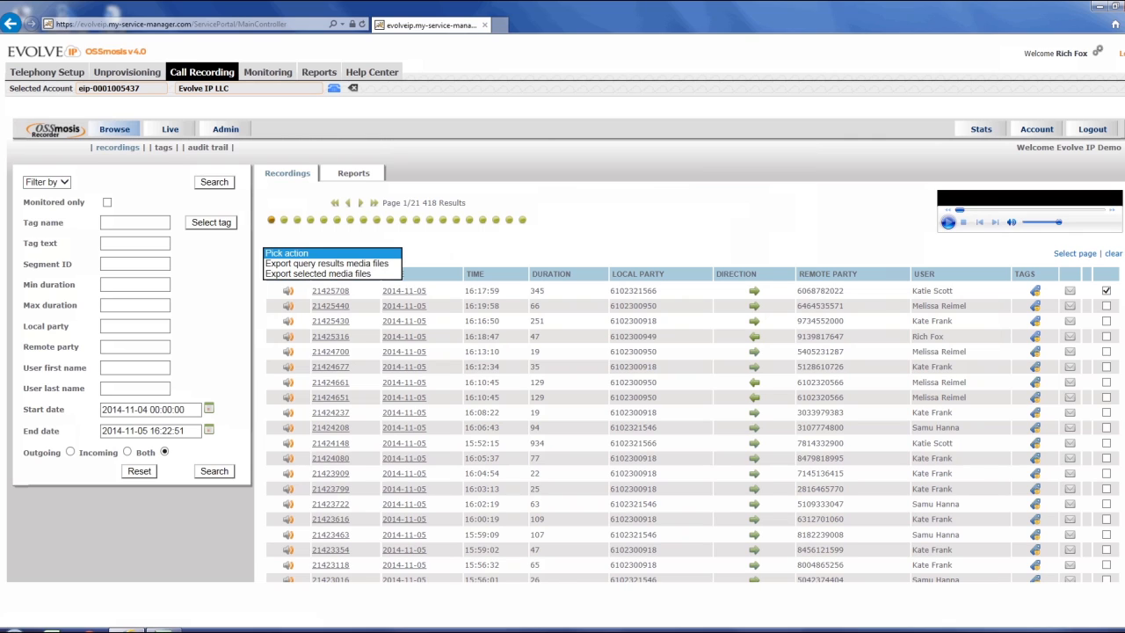
pyautogui.press('Escape')
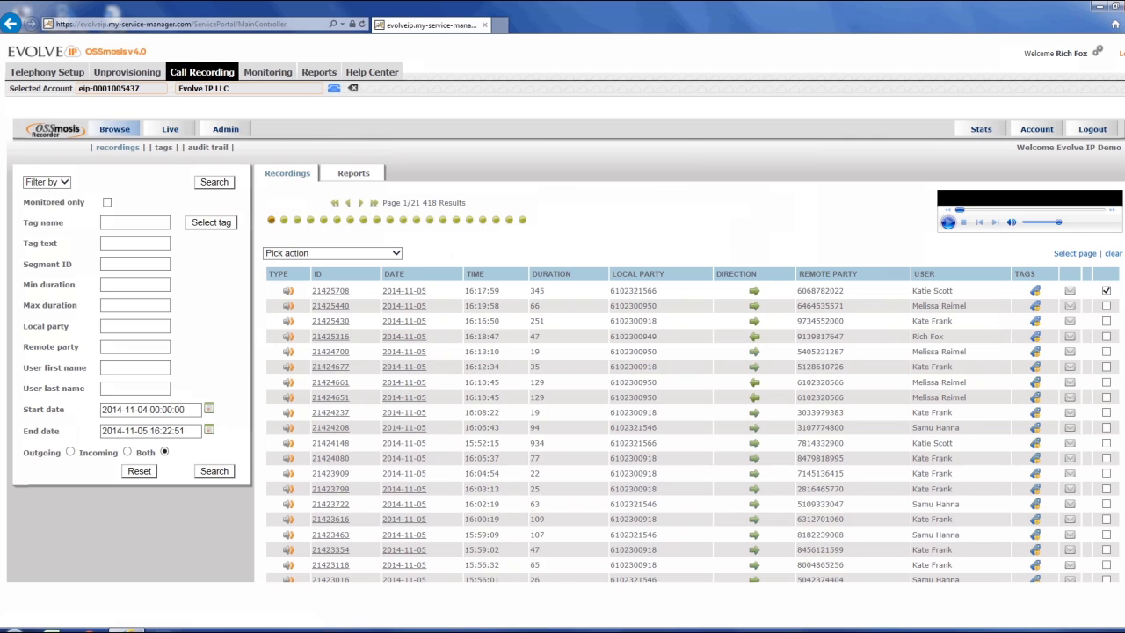